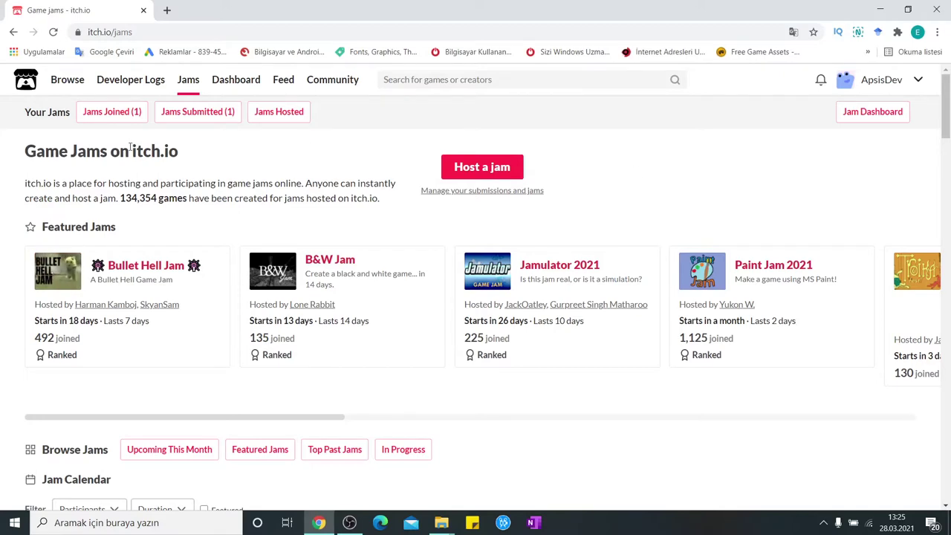
# - Open the itch.io home page and go from there to the account's public profile page
pyautogui.scroll(-1, 130, 150)
pyautogui.scroll(-2, 647, 308)
pyautogui.scroll(3, 648, 307)
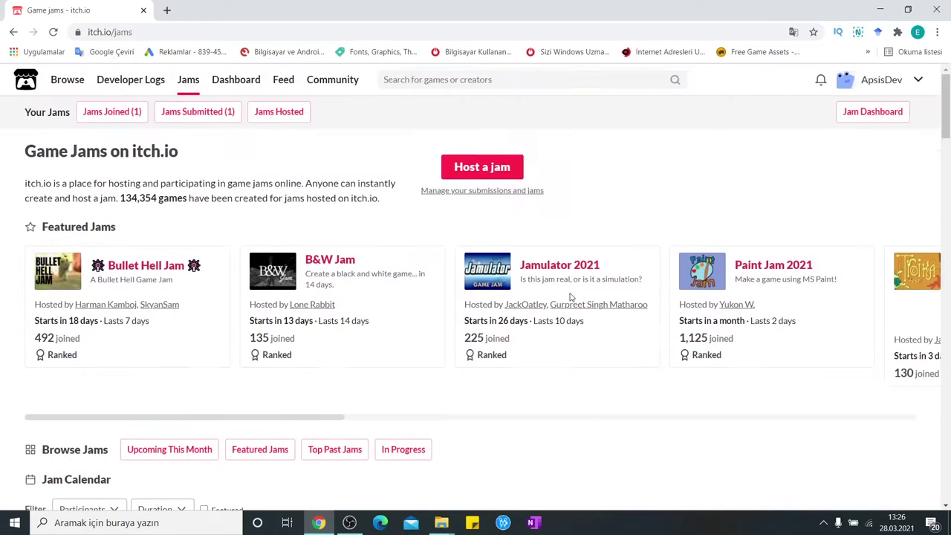
pyautogui.click(27, 84)
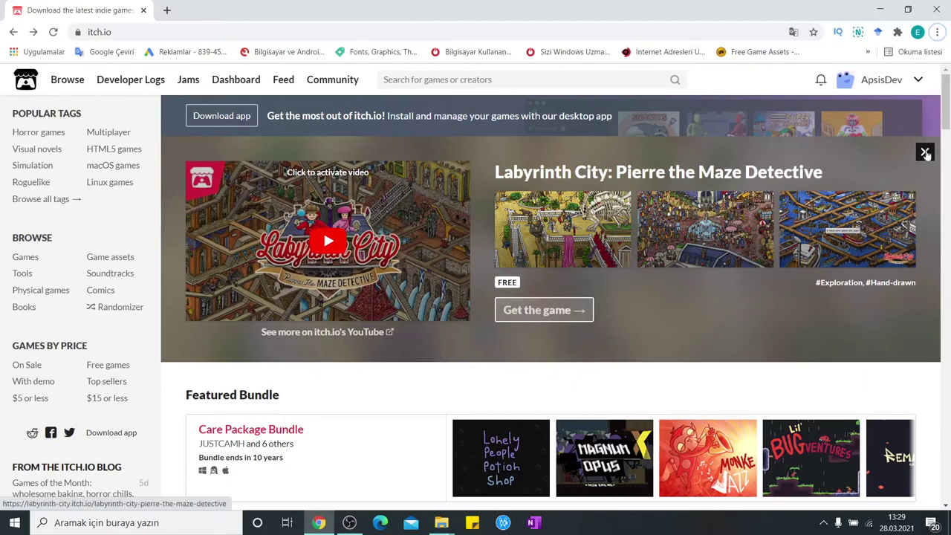
pyautogui.click(881, 81)
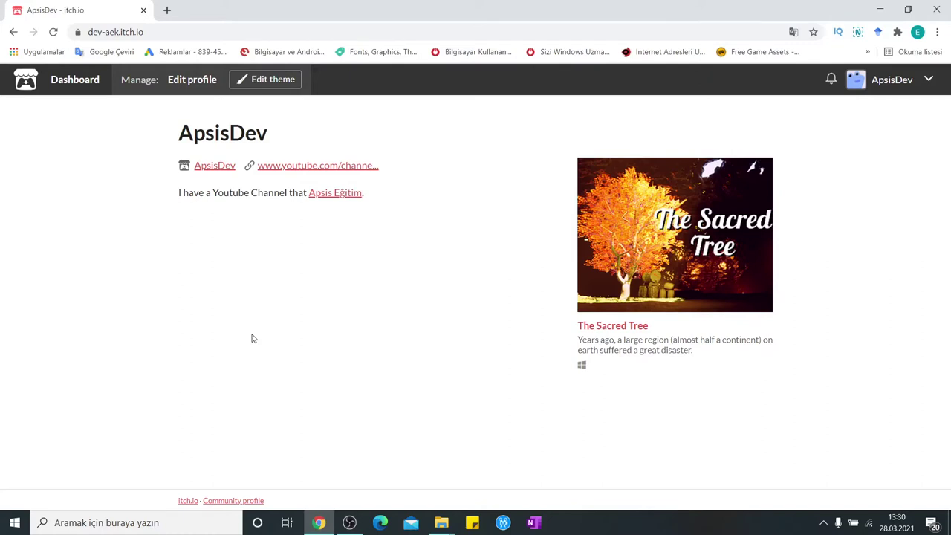
# - Open the creator dashboard and start a new project
pyautogui.click(75, 83)
pyautogui.scroll(-3, 358, 360)
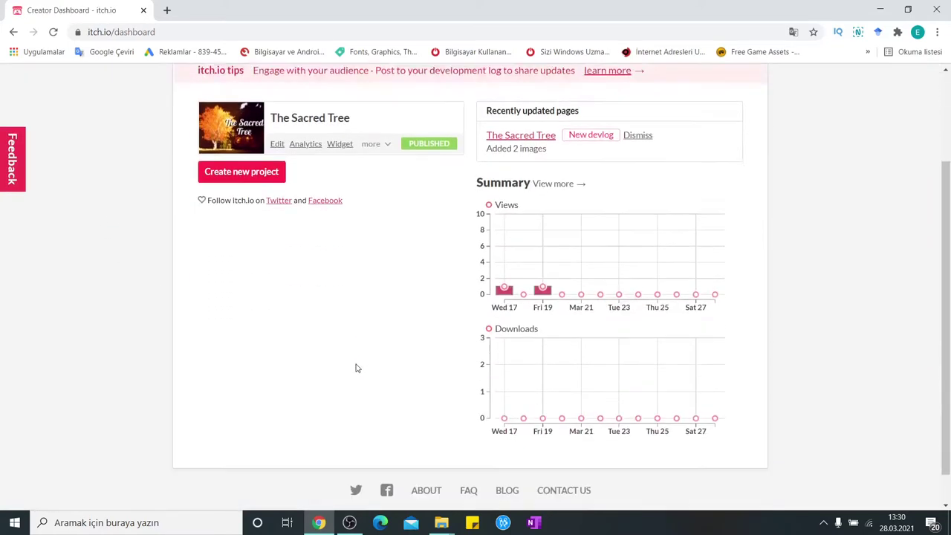
pyautogui.scroll(3, 296, 347)
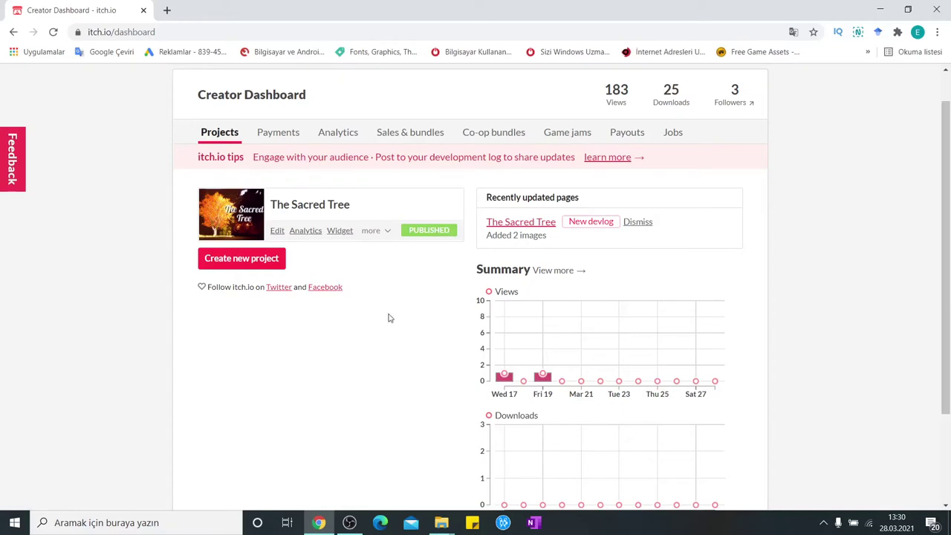
pyautogui.click(245, 265)
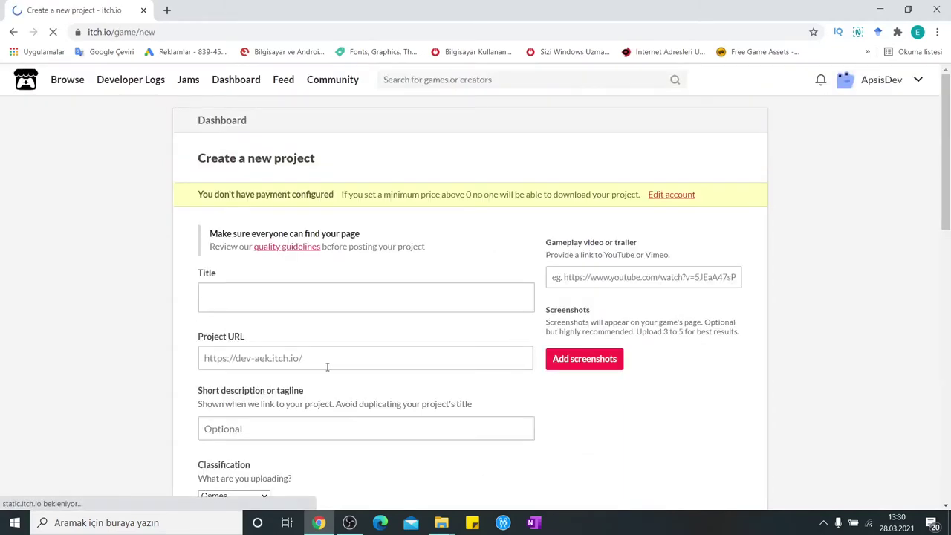
# - Examine the new project form, including the cover image, gameplay video or trailer, and screenshots sections
pyautogui.scroll(-2, 282, 365)
pyautogui.scroll(3, 279, 233)
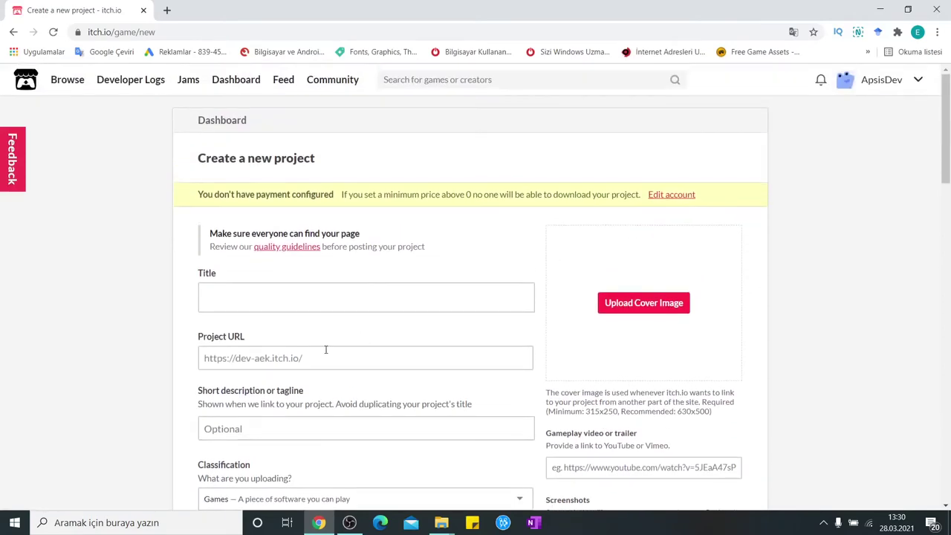
pyautogui.scroll(-6, 305, 344)
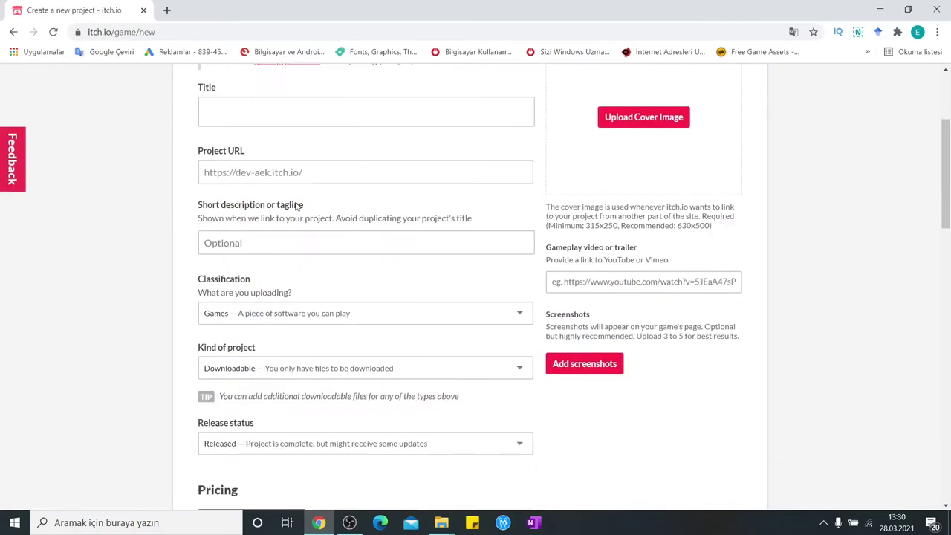
pyautogui.scroll(-3, 304, 344)
pyautogui.scroll(7, 459, 392)
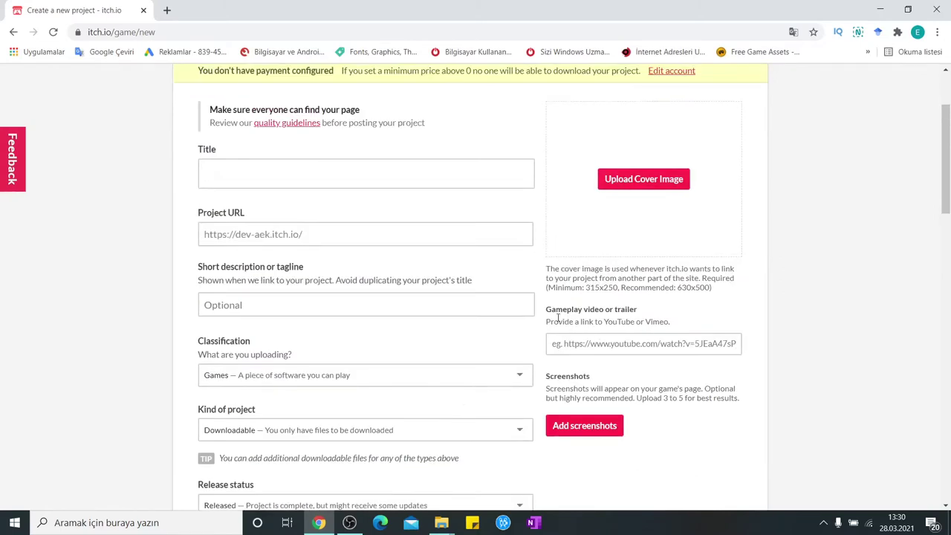
pyautogui.moveTo(543, 311); pyautogui.dragTo(584, 311)
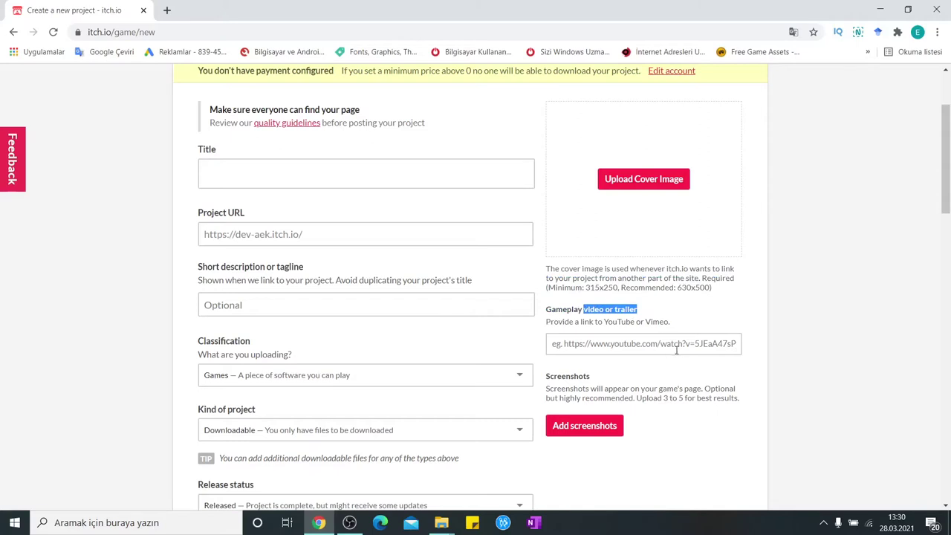
pyautogui.scroll(2, 452, 361)
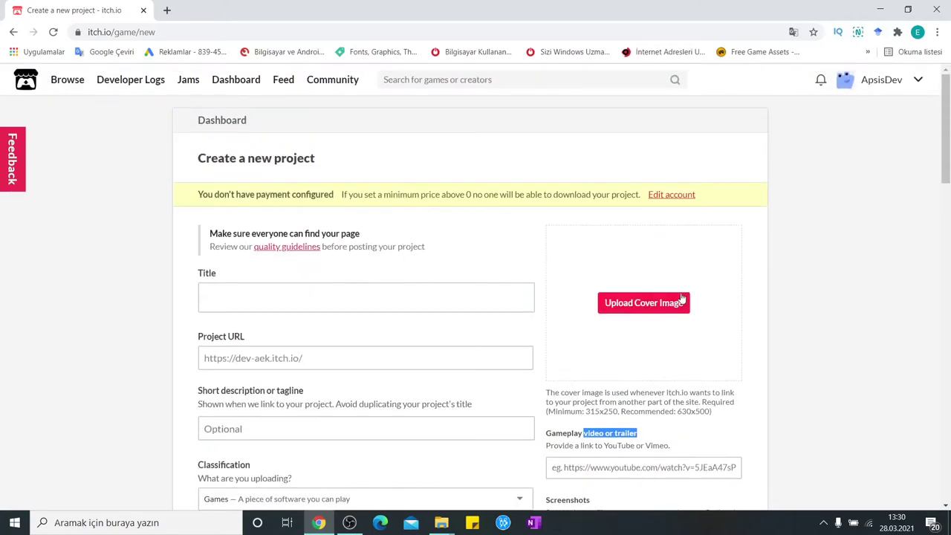
pyautogui.scroll(-2, 689, 325)
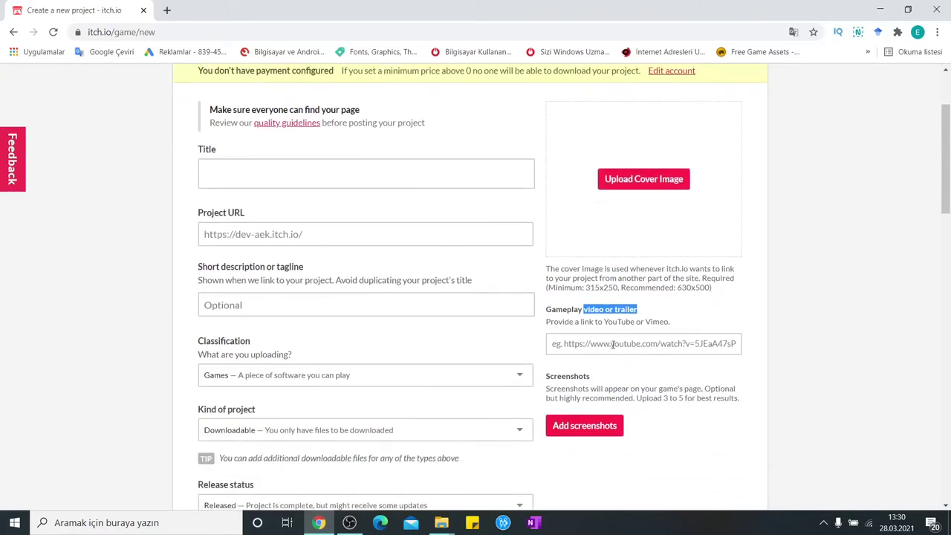
pyautogui.click(559, 346)
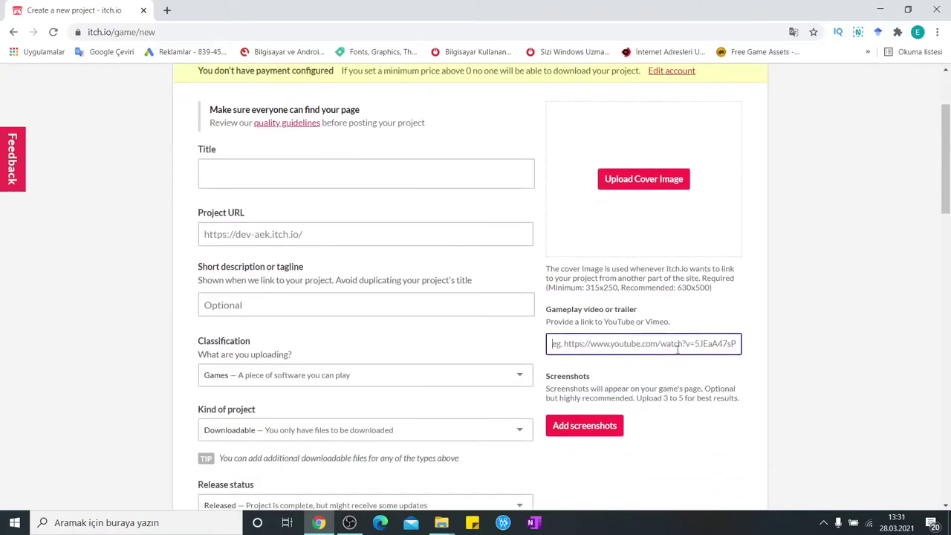
pyautogui.scroll(2, 678, 351)
pyautogui.scroll(-2, 718, 365)
pyautogui.scroll(2, 521, 366)
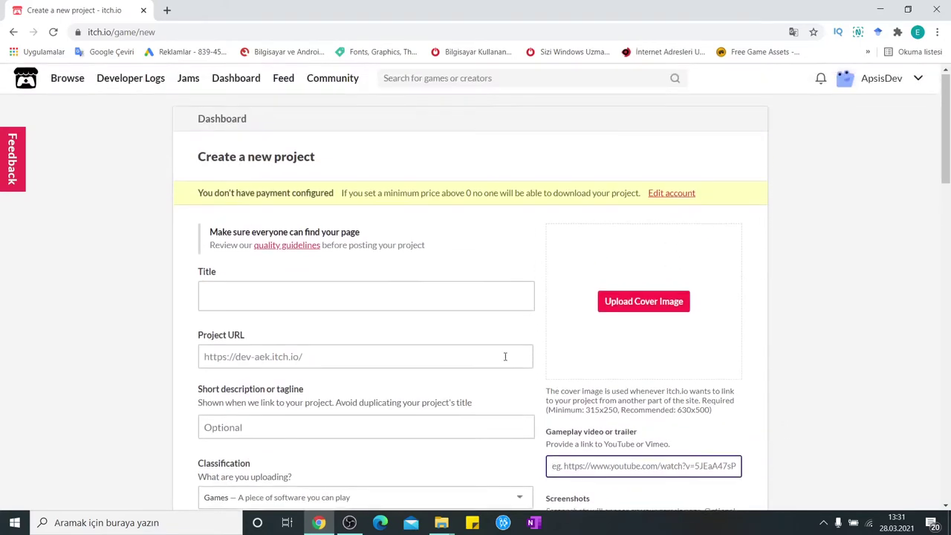
# - Open the itch.io home page in a separate tab and examine the preview text of Haunted PS1 Demo Disc 2021
pyautogui.rightClick(34, 87)
pyautogui.click(52, 93)
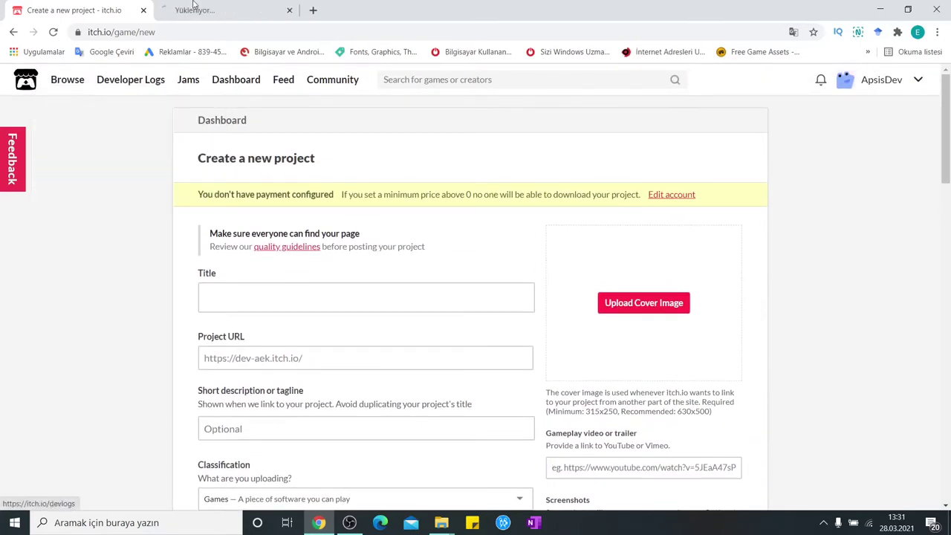
pyautogui.click(199, 10)
pyautogui.scroll(-7, 505, 354)
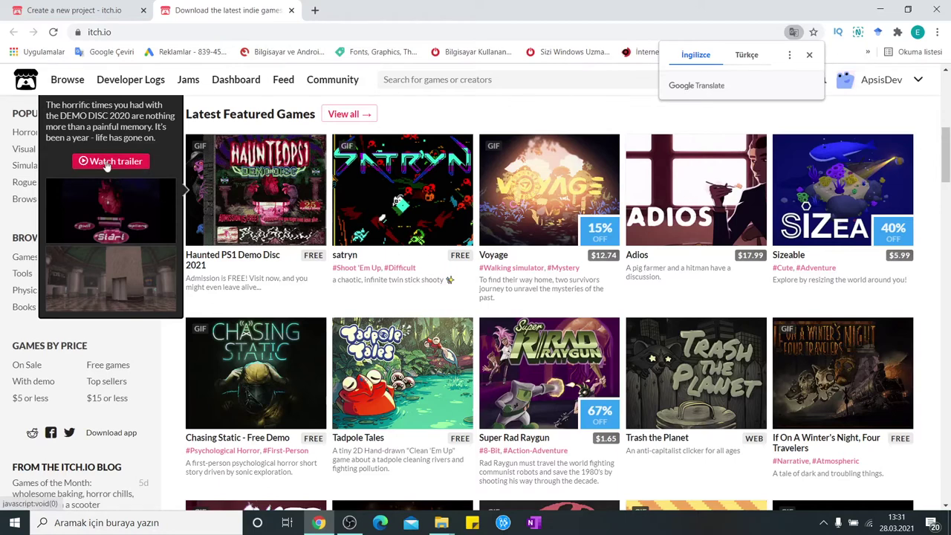
pyautogui.moveTo(158, 138); pyautogui.dragTo(50, 106)
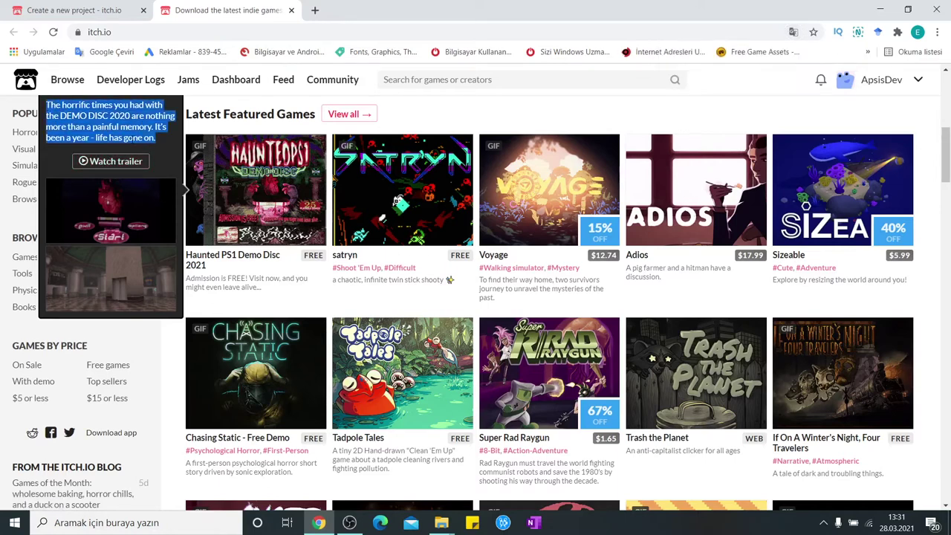
# - Return to the new project form and set the project's title to "The Sacred Tree"
pyautogui.click(75, 9)
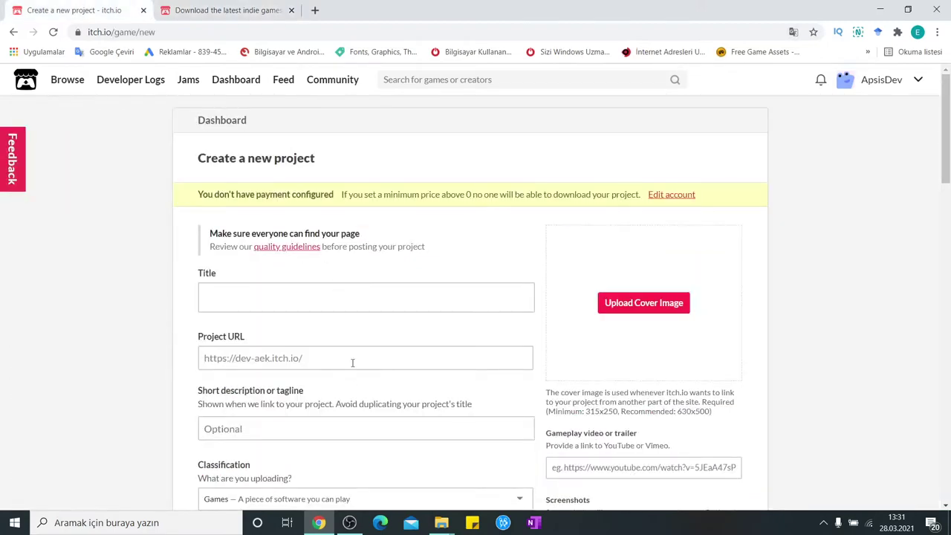
pyautogui.scroll(-2, 352, 362)
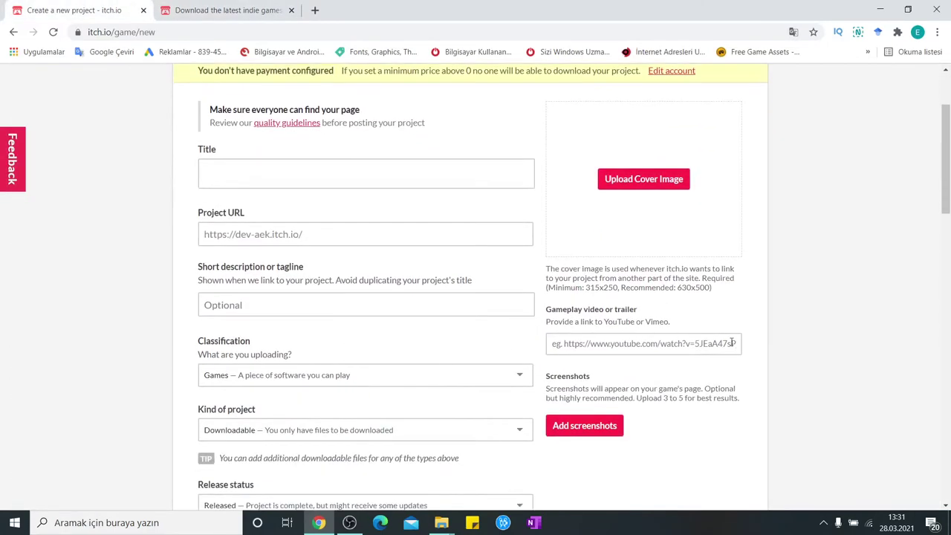
pyautogui.scroll(2, 733, 346)
pyautogui.click(257, 298)
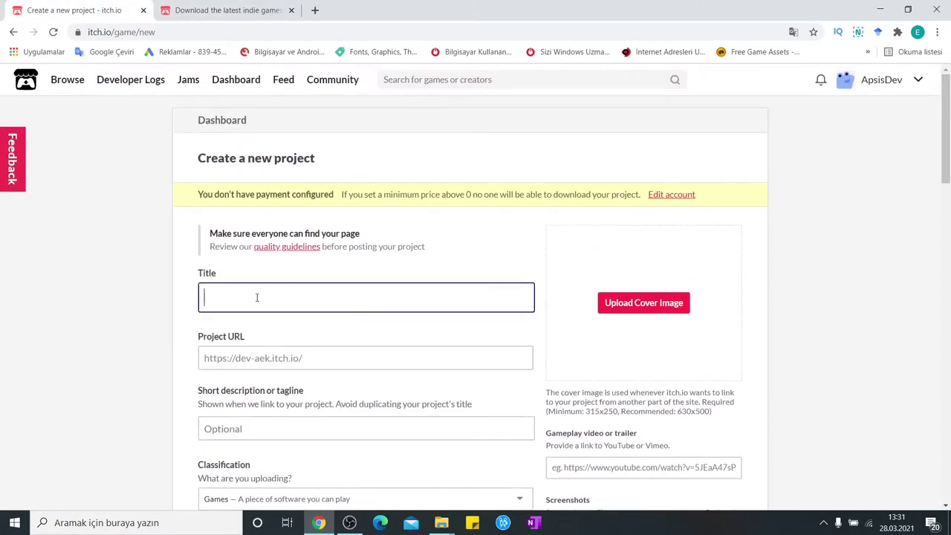
pyautogui.scroll(-1, 873, 322)
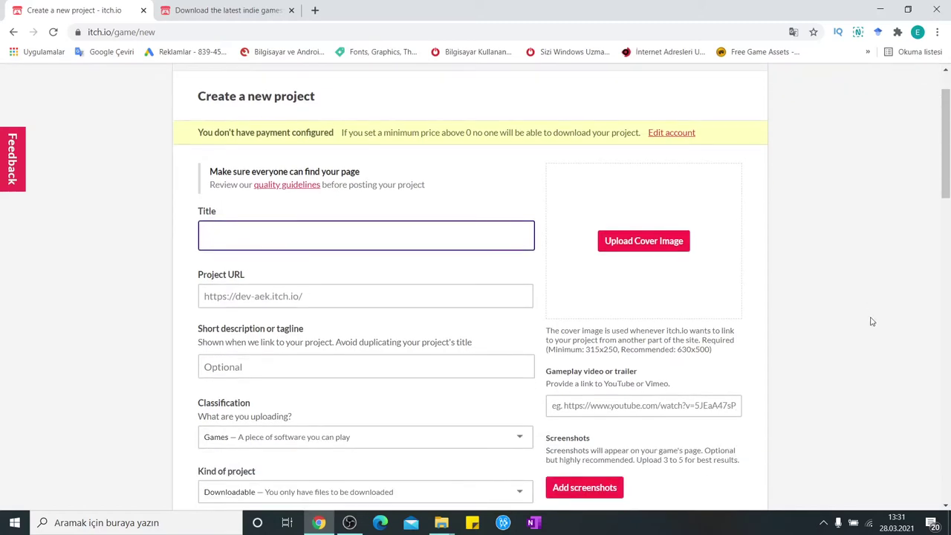
pyautogui.scroll(1, 872, 321)
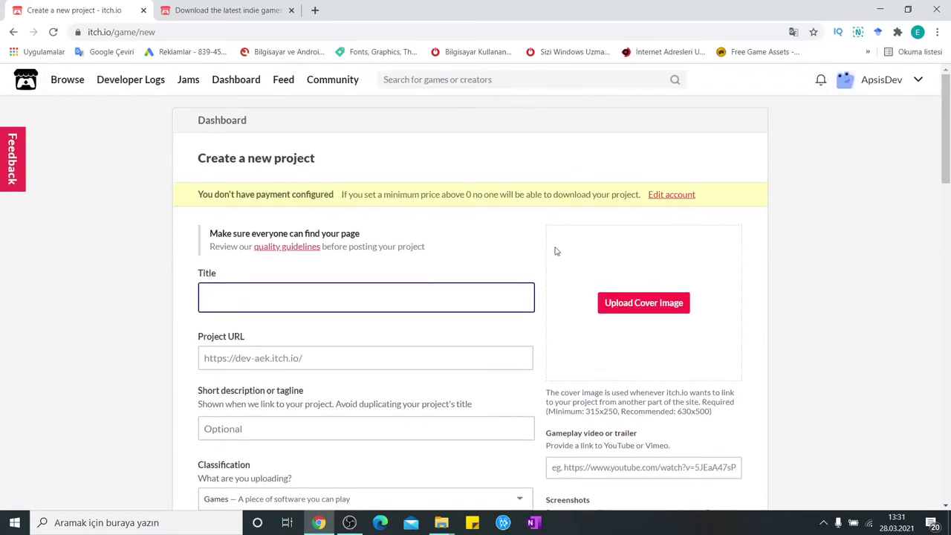
pyautogui.write('The Sacred ')
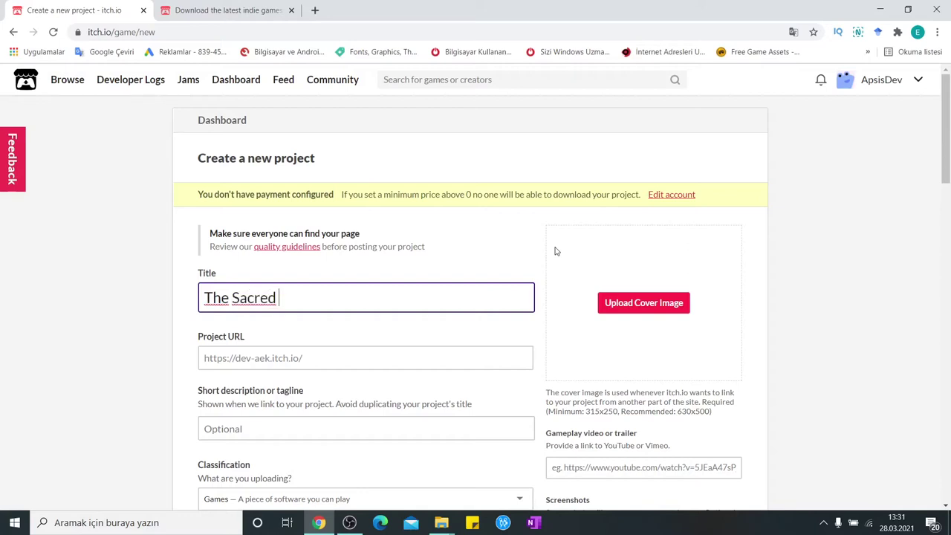
pyautogui.write('Tree')
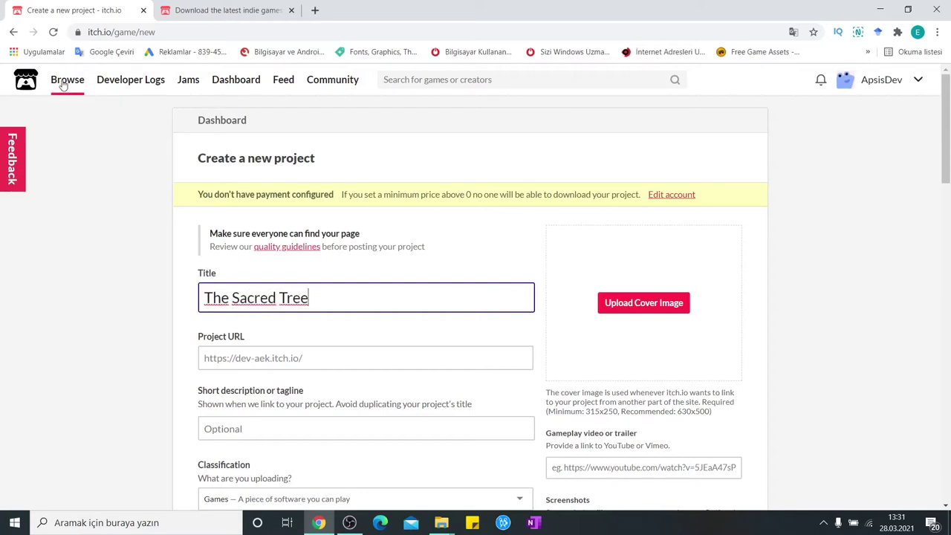
# - Open the already published The Sacred Tree project for editing in a separate tab placed beside the new project form
pyautogui.rightClick(862, 80)
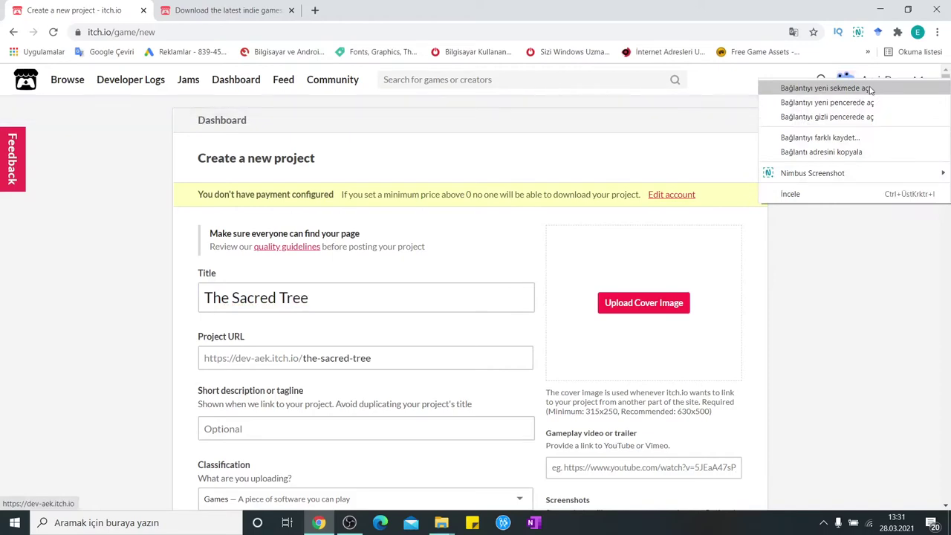
pyautogui.rightClick(236, 89)
pyautogui.click(256, 98)
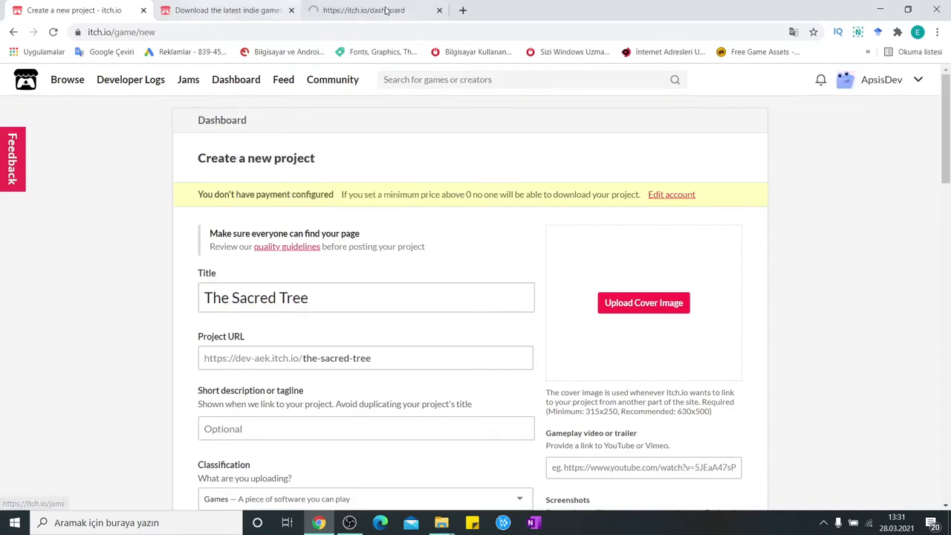
pyautogui.click(384, 10)
pyautogui.scroll(-2, 352, 253)
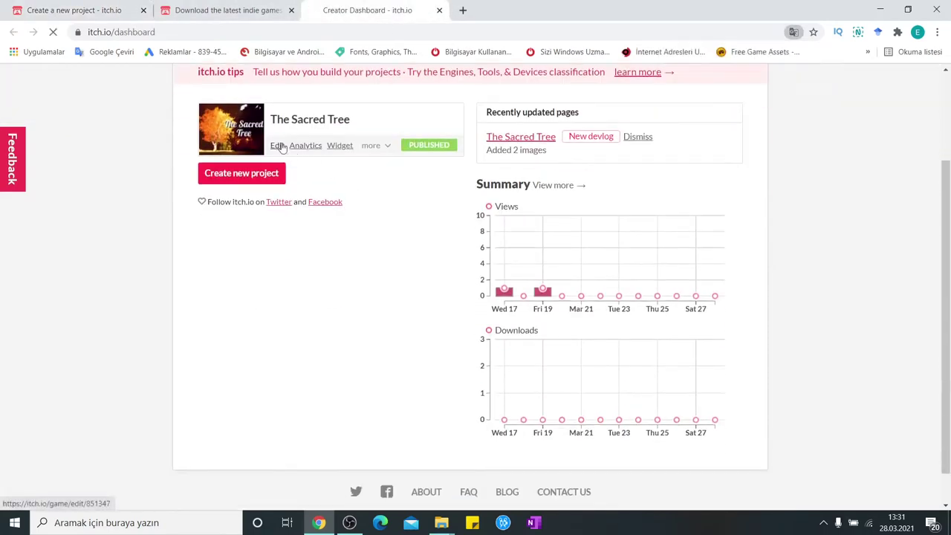
pyautogui.click(280, 146)
pyautogui.moveTo(367, 9); pyautogui.dragTo(276, 7)
pyautogui.click(130, 10)
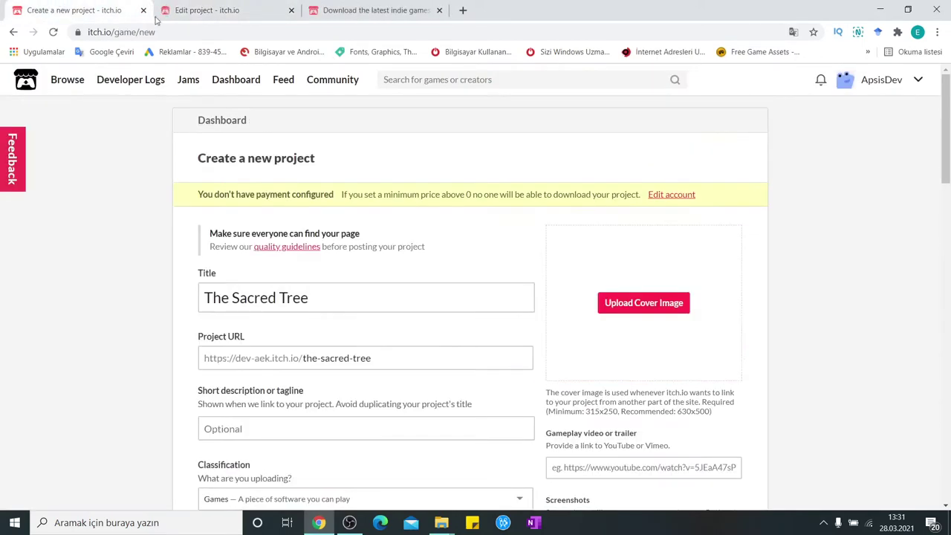
pyautogui.click(211, 10)
pyautogui.scroll(-2, 428, 257)
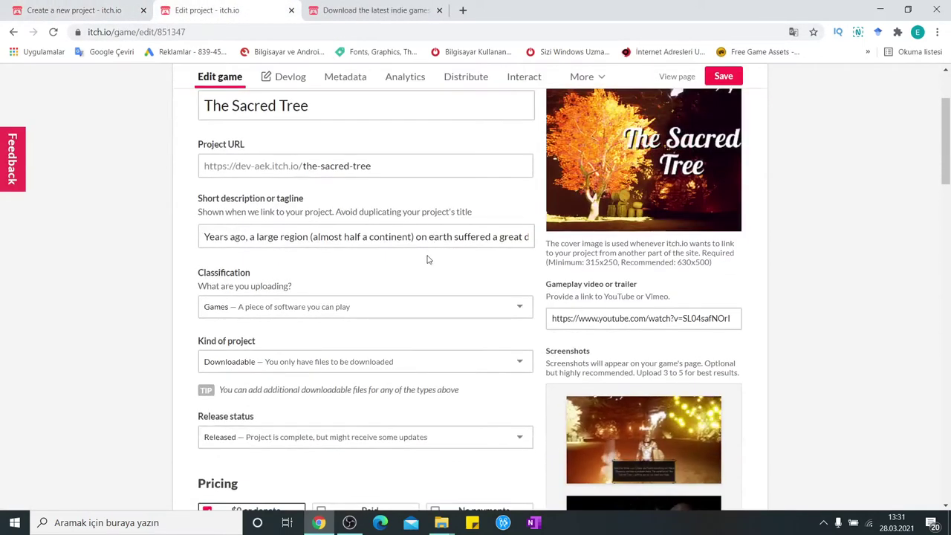
# - Copy the gameplay video link from the published The Sacred Tree project into the new project's gameplay video or trailer field
pyautogui.hotkey('ctrl', 'shift', 'Tab')
pyautogui.scroll(-2, 416, 373)
pyautogui.hotkey('ctrl', 'Tab')
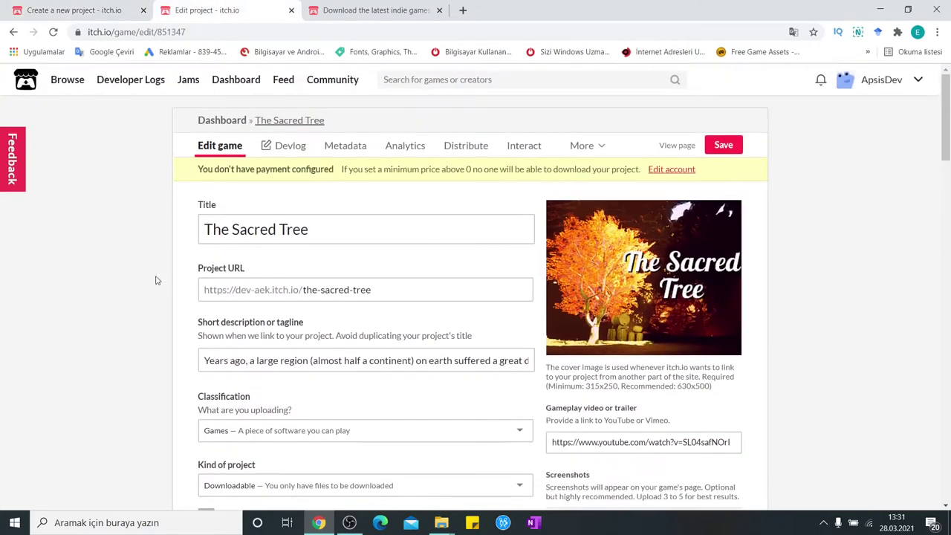
pyautogui.scroll(-2, 331, 264)
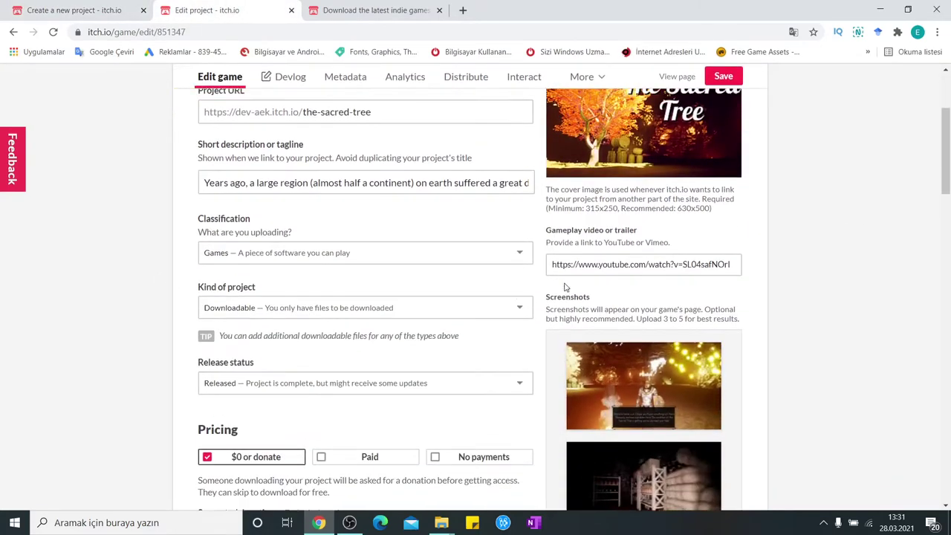
pyautogui.scroll(1, 631, 379)
pyautogui.moveTo(711, 193)
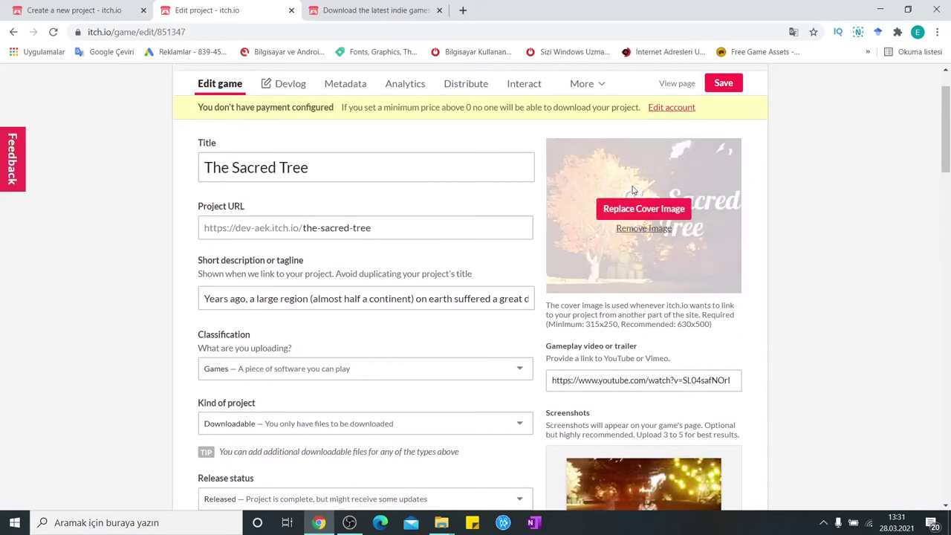
pyautogui.click(643, 380)
pyautogui.hotkey('ctrl', 'a')
pyautogui.hotkey('ctrl', 'c')
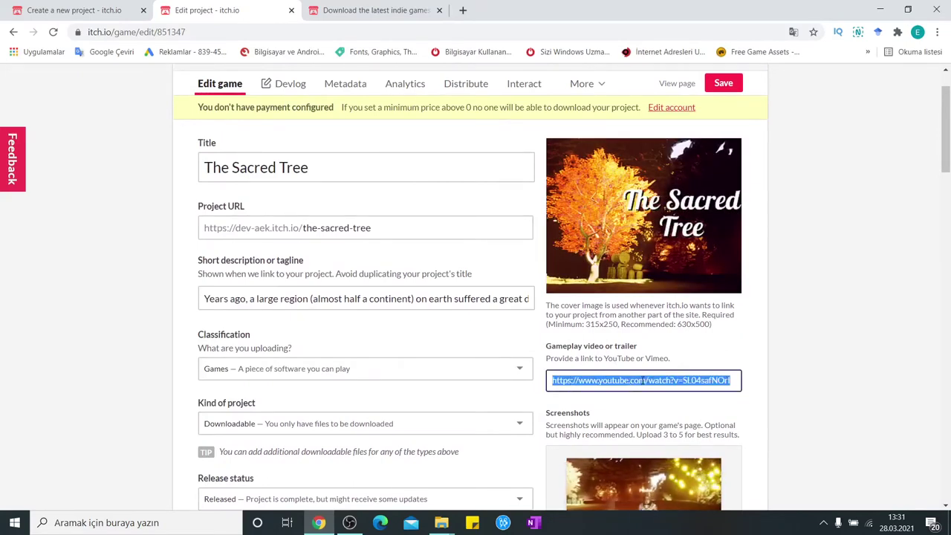
pyautogui.hotkey('ctrl', 'shift', 'Tab')
pyautogui.click(645, 344)
pyautogui.hotkey('ctrl', 'v')
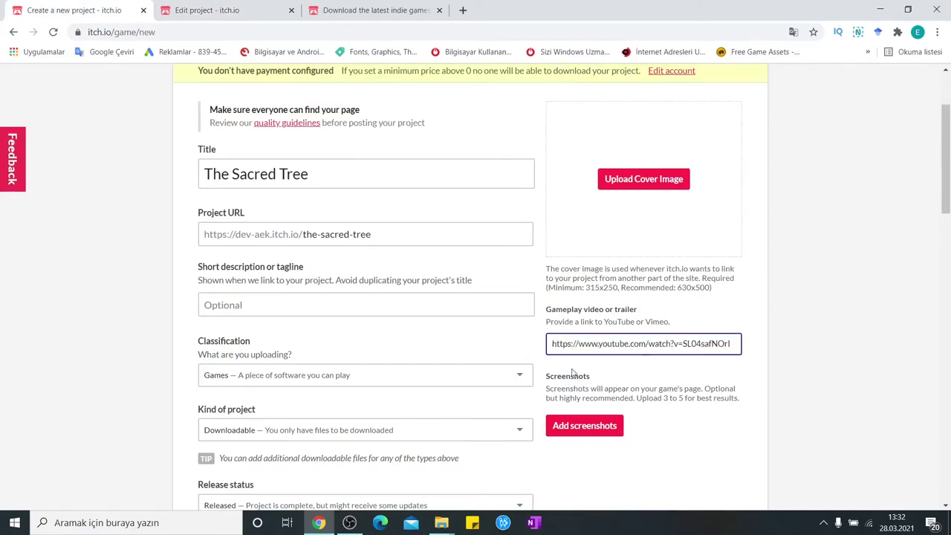
# - Change the new project's title to "The Sacred Tree 2" and its project URL ending to "the-sacred-tree-2"
pyautogui.scroll(-1, 319, 349)
pyautogui.scroll(3, 308, 325)
pyautogui.scroll(-1, 283, 323)
pyautogui.click(369, 297)
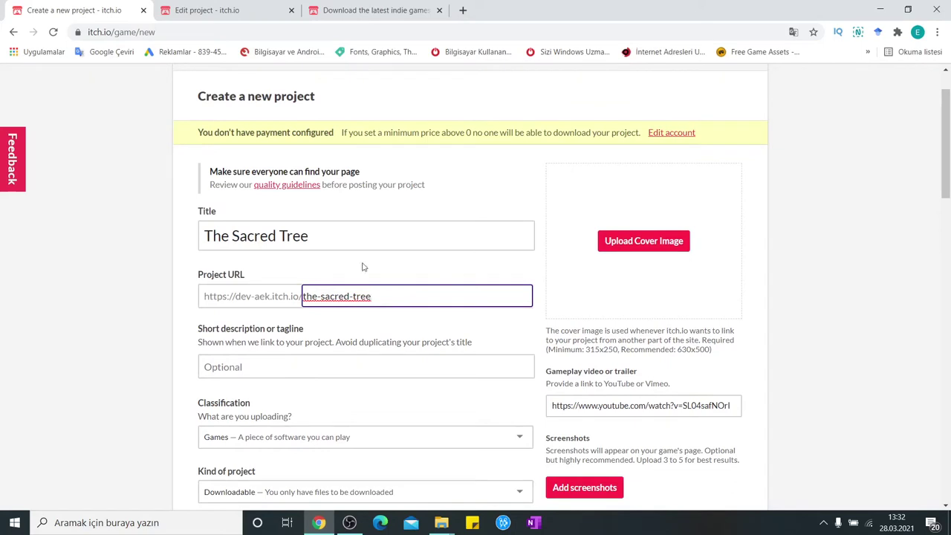
pyautogui.click(347, 241)
pyautogui.write('2')
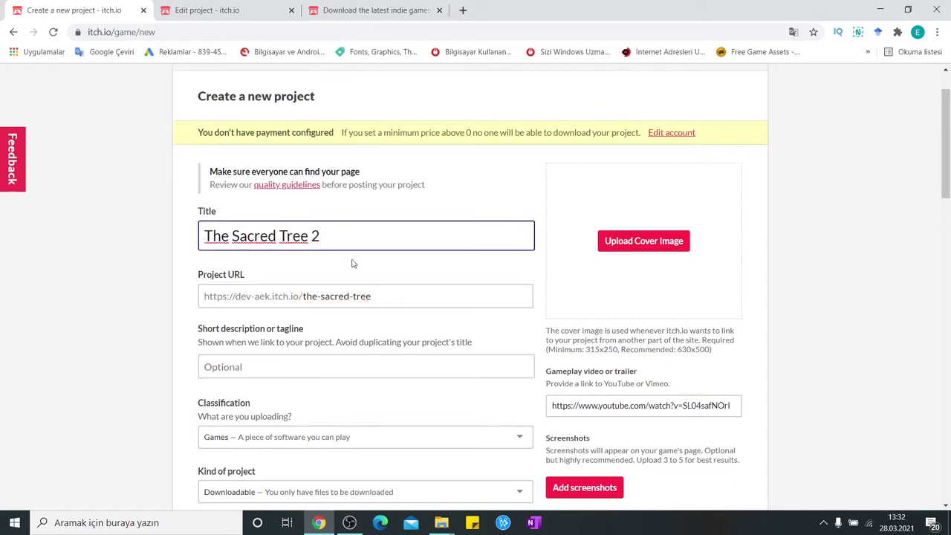
pyautogui.click(379, 295)
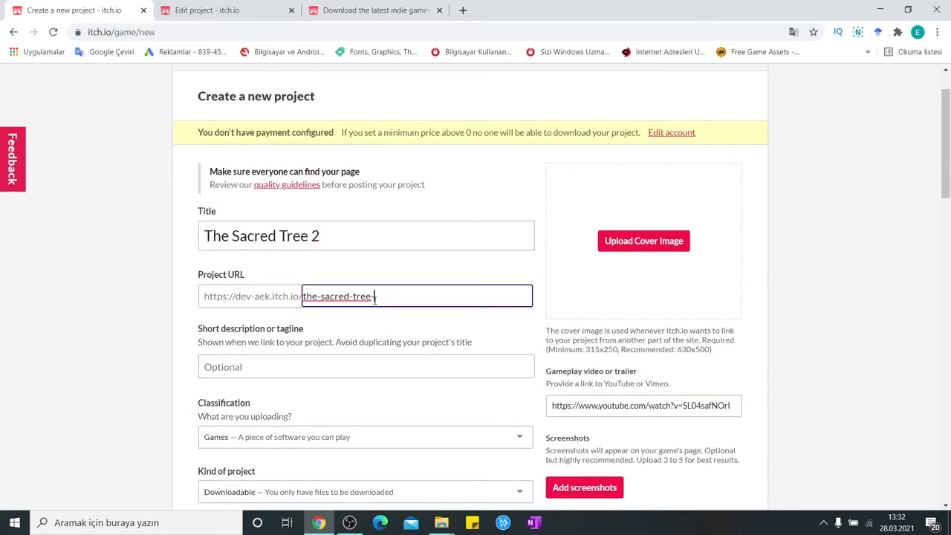
pyautogui.click(135, 296)
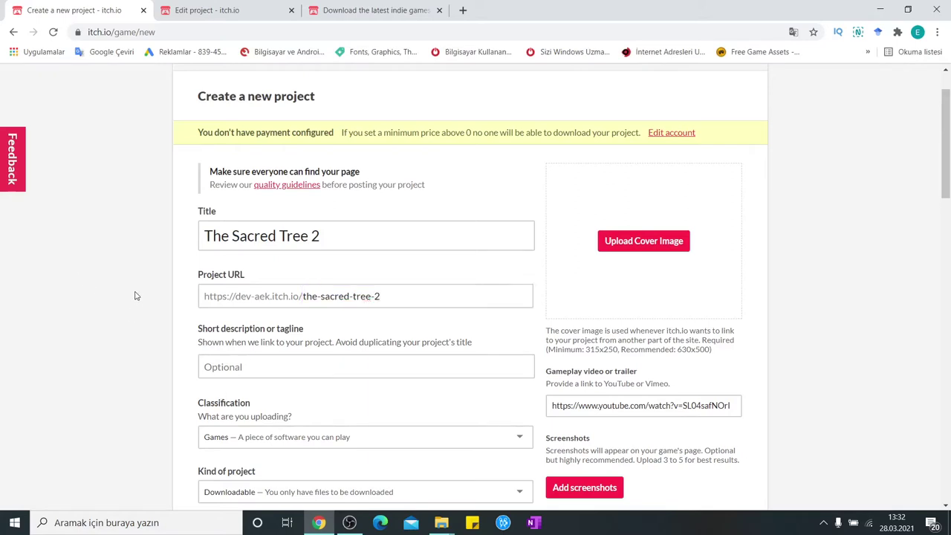
# - Copy the short description from the published The Sacred Tree project into the new project's short description or tagline field
pyautogui.scroll(-2, 142, 175)
pyautogui.click(257, 244)
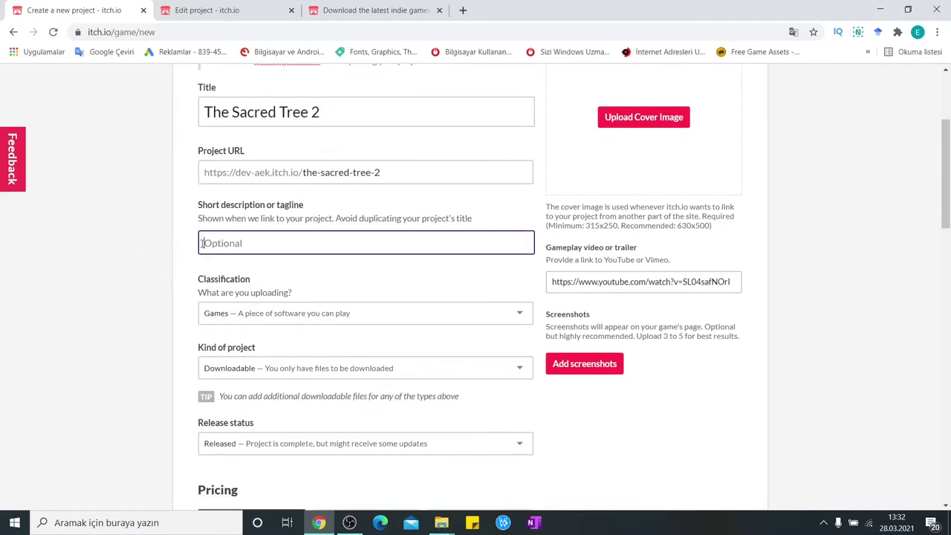
pyautogui.click(212, 9)
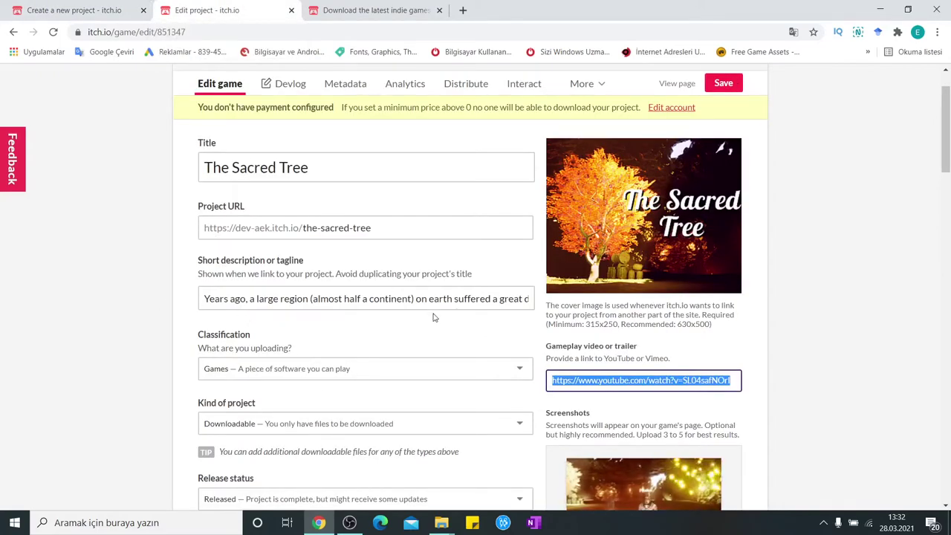
pyautogui.scroll(-1, 312, 268)
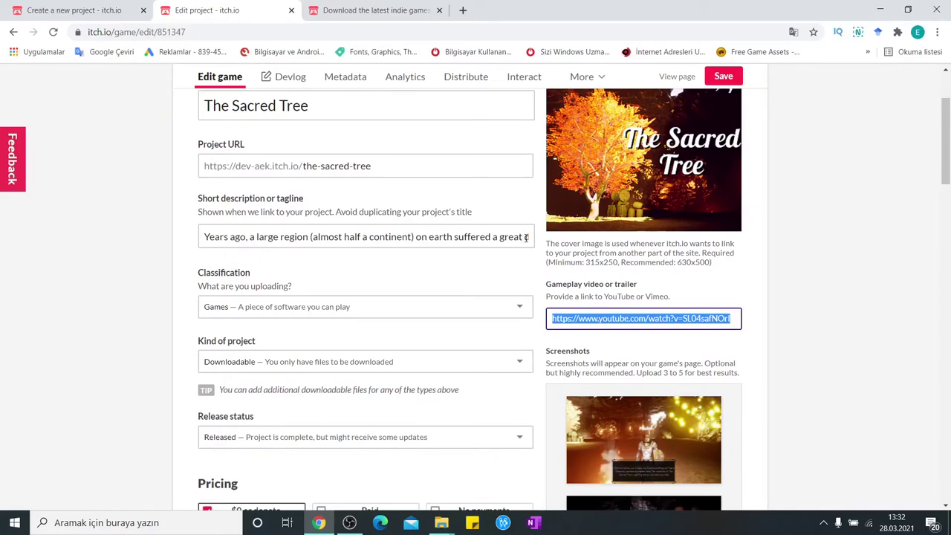
pyautogui.hotkey('ctrl', 'shift', 'Tab')
pyautogui.click(289, 248)
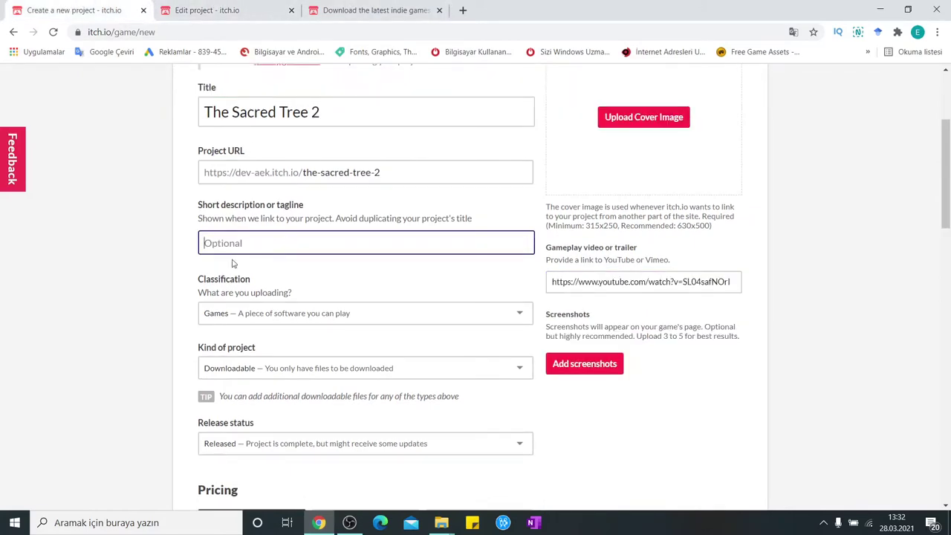
pyautogui.click(220, 10)
pyautogui.click(245, 236)
pyautogui.hotkey('ctrl', 'a')
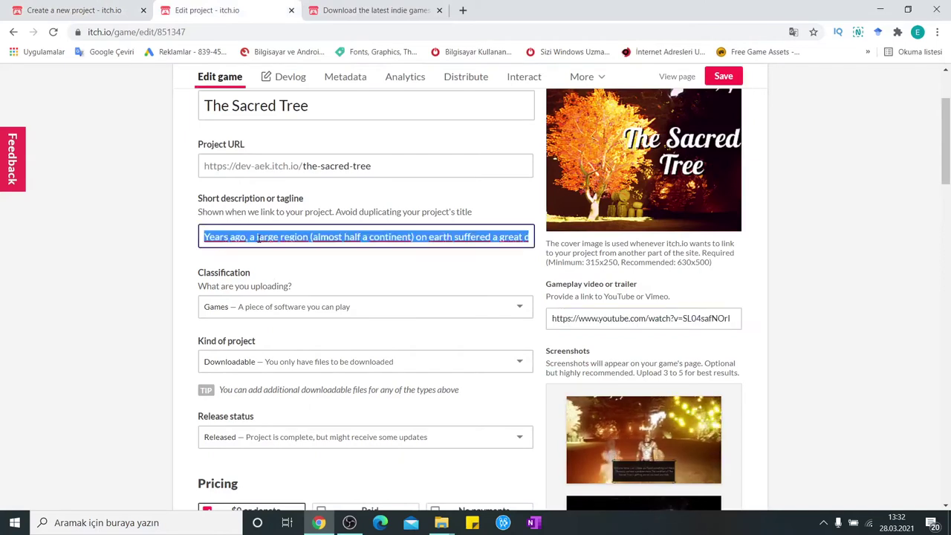
pyautogui.hotkey('ctrl', 'shift', 'Tab')
pyautogui.hotkey('ctrl', 'v')
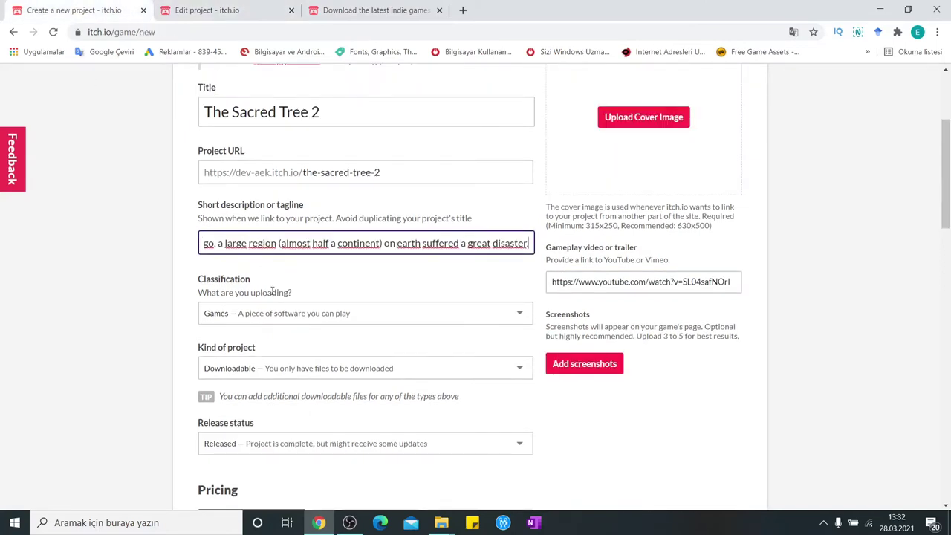
pyautogui.click(243, 277)
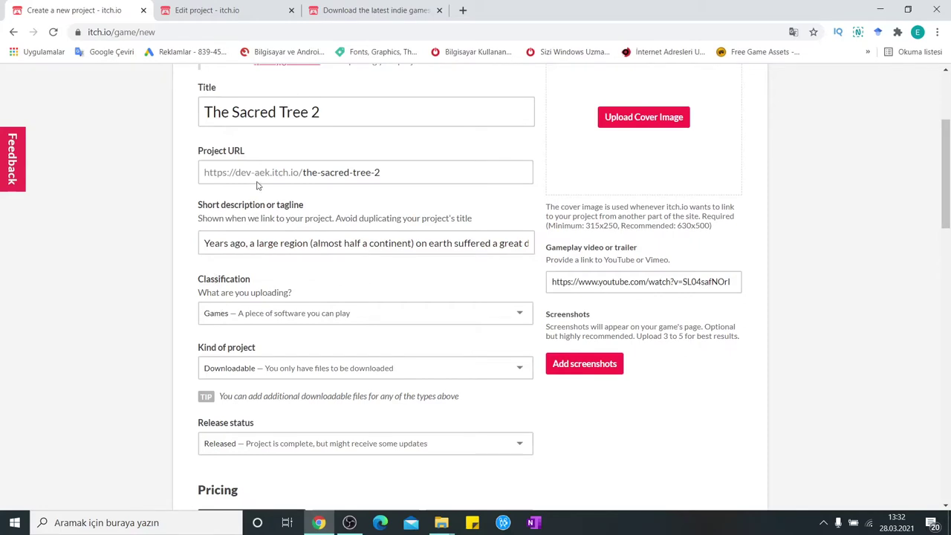
# - Review the classification choices for the new project and select Games
pyautogui.scroll(-1, 203, 295)
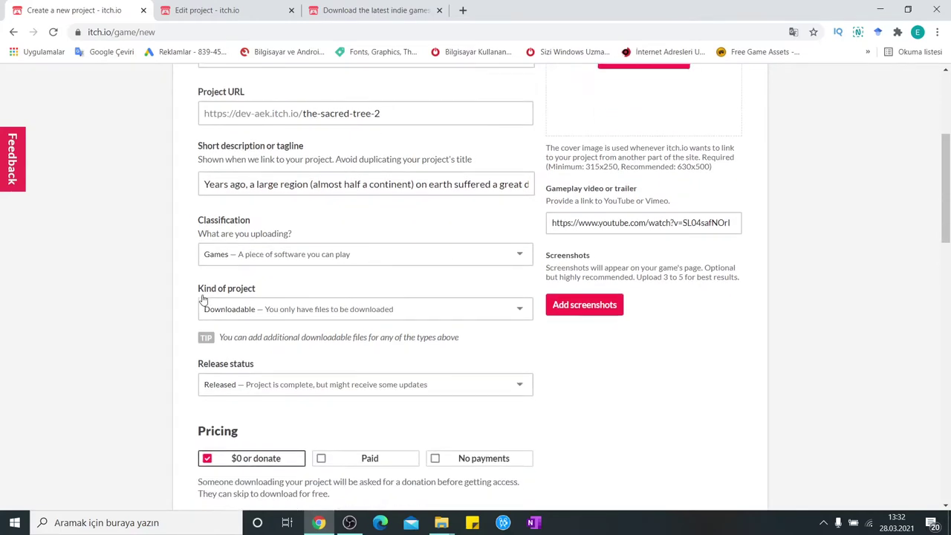
pyautogui.scroll(1, 264, 186)
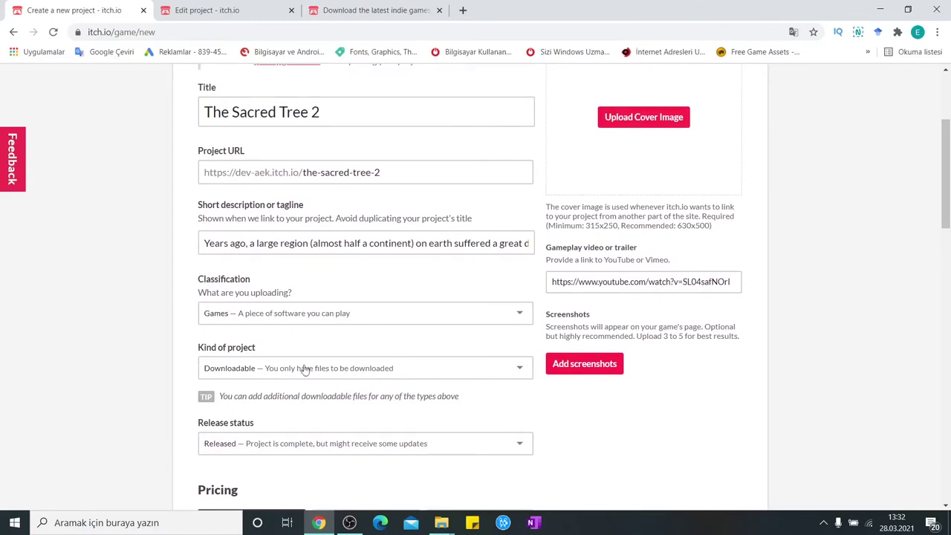
pyautogui.scroll(-1, 238, 323)
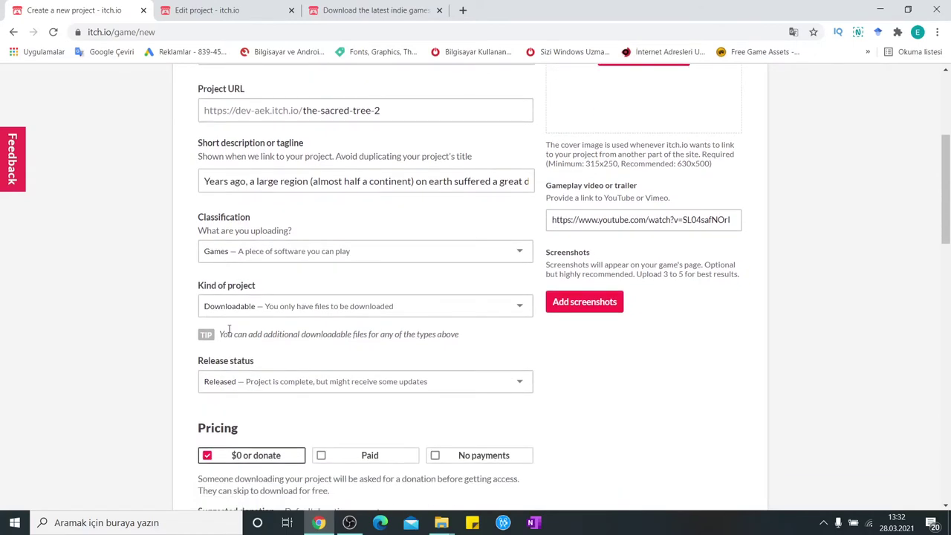
pyautogui.click(412, 252)
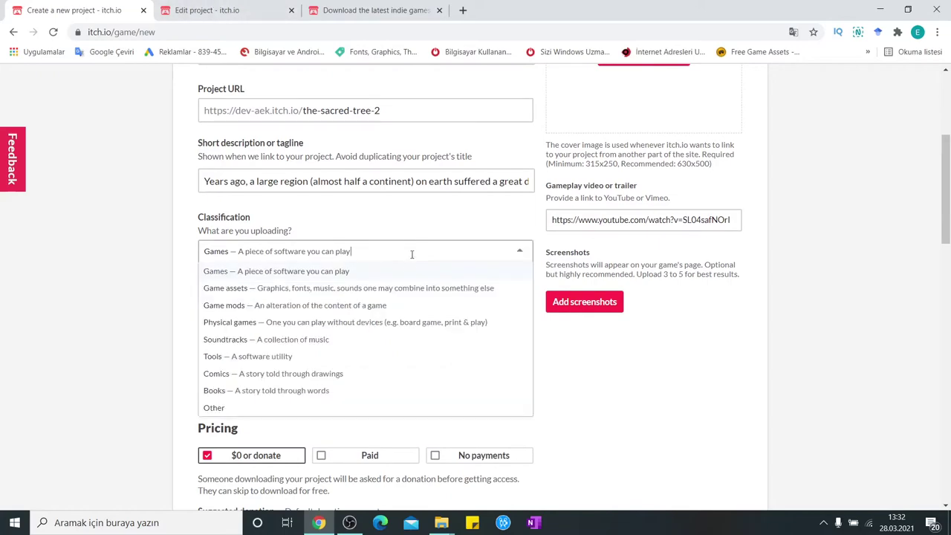
pyautogui.scroll(-2, 307, 369)
pyautogui.scroll(1, 302, 285)
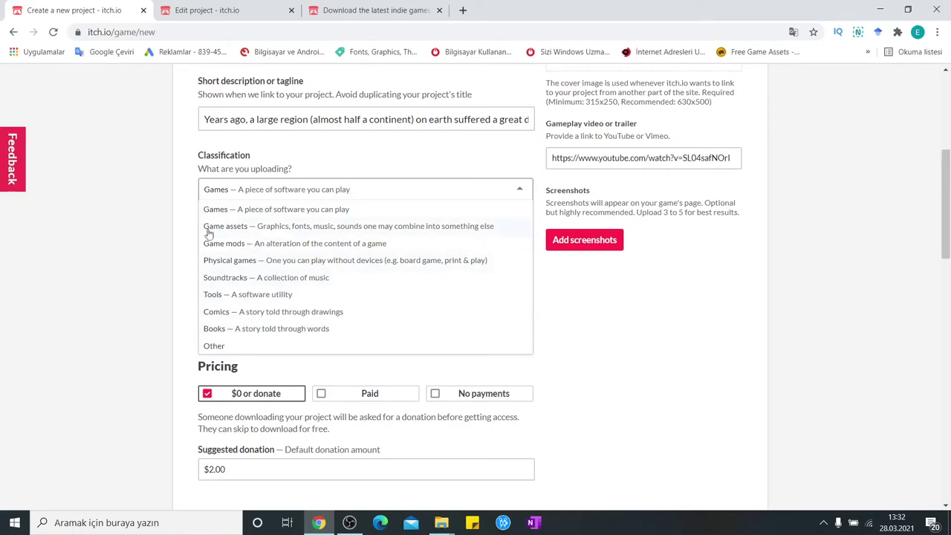
pyautogui.click(264, 211)
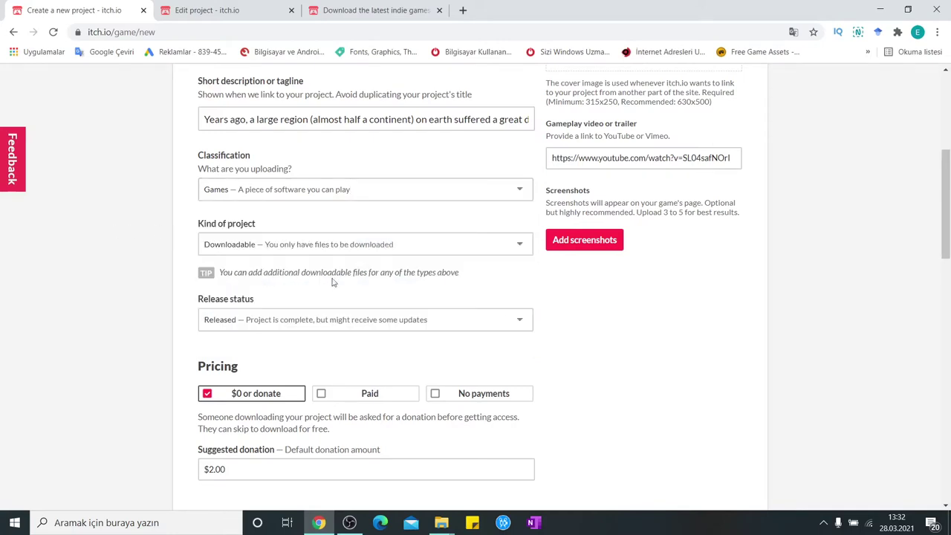
# - Examine the available kinds of project and compare them with the setting used in the published The Sacred Tree project
pyautogui.click(467, 245)
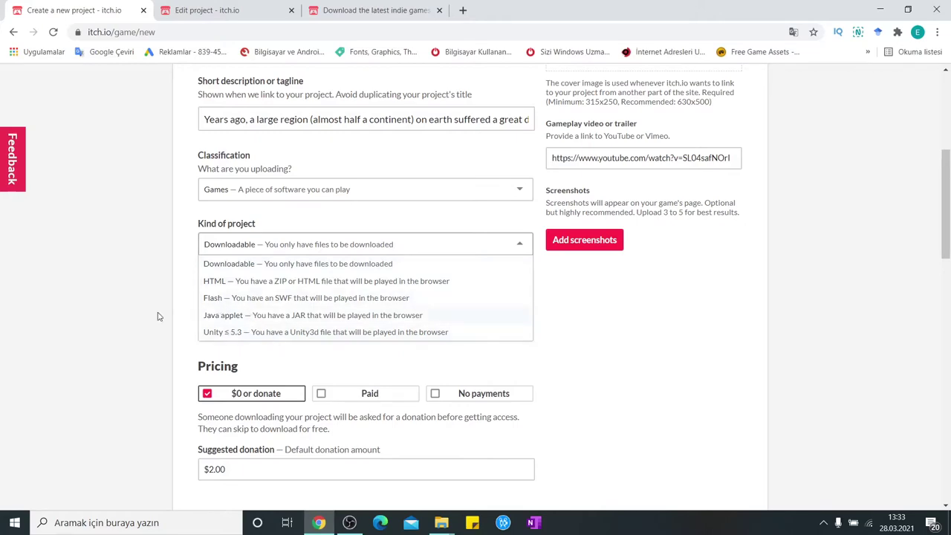
pyautogui.click(143, 281)
pyautogui.hotkey('ctrl', 'Tab')
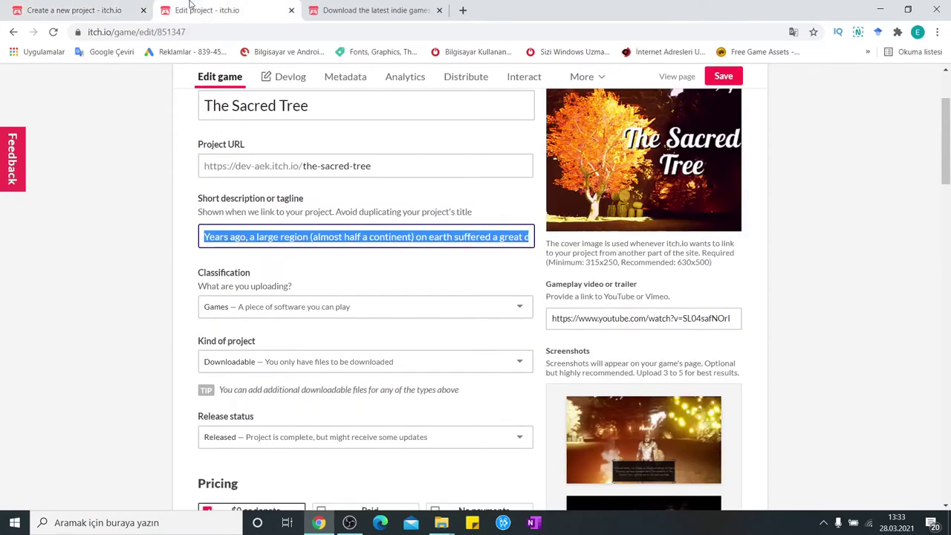
pyautogui.click(85, 8)
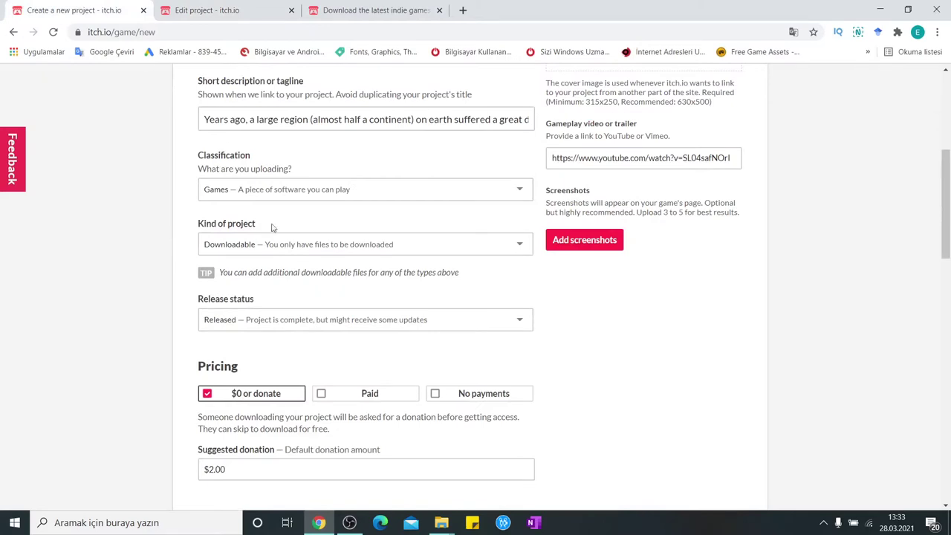
pyautogui.click(275, 246)
pyautogui.click(130, 304)
pyautogui.click(367, 246)
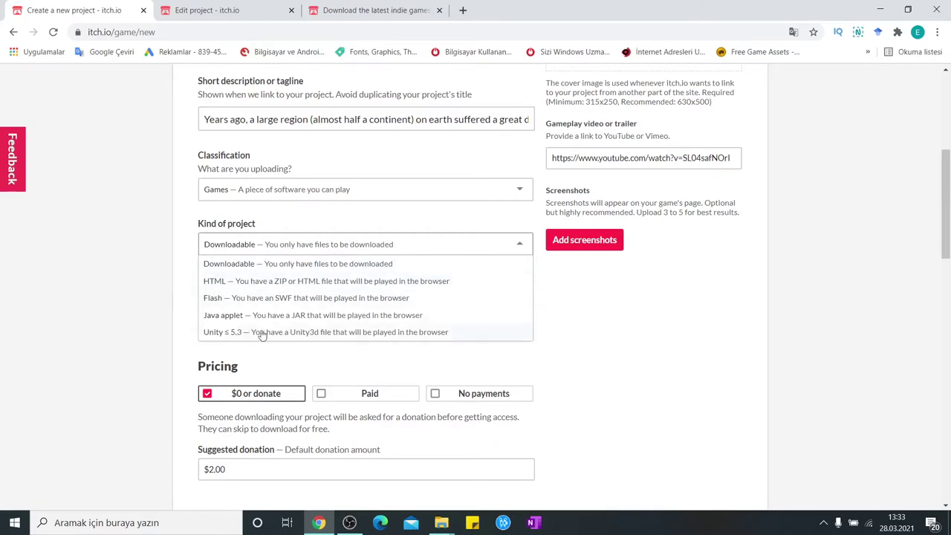
pyautogui.click(585, 313)
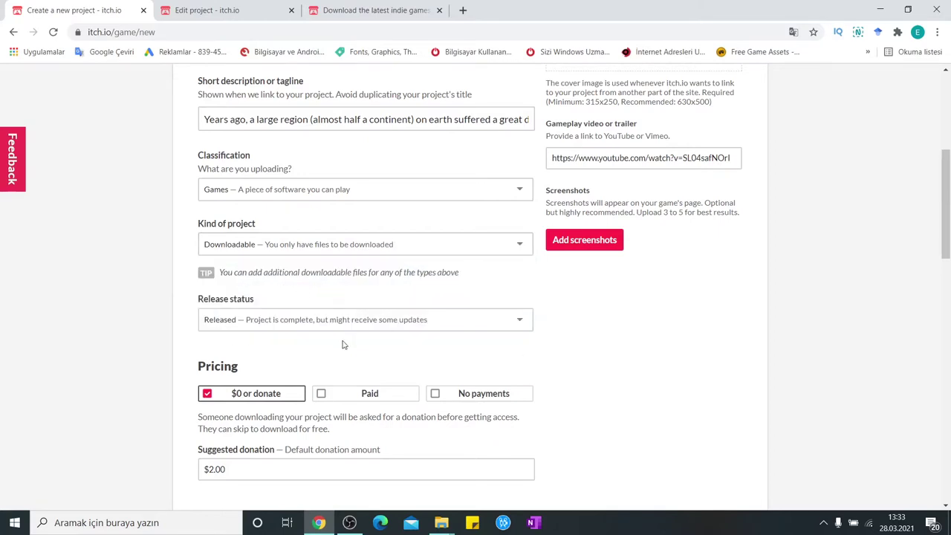
# - Examine the release status options and check them against the published The Sacred Tree project
pyautogui.scroll(-2, 343, 344)
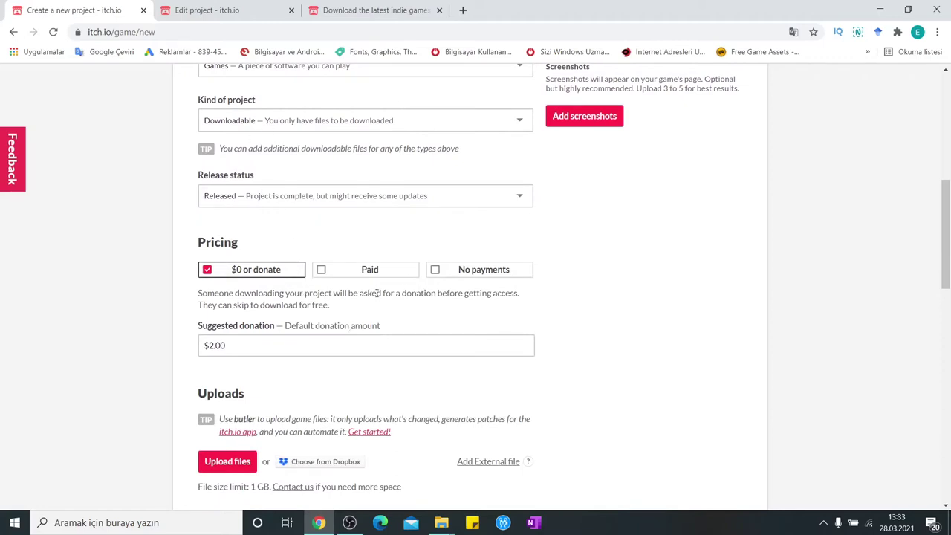
pyautogui.scroll(1, 324, 270)
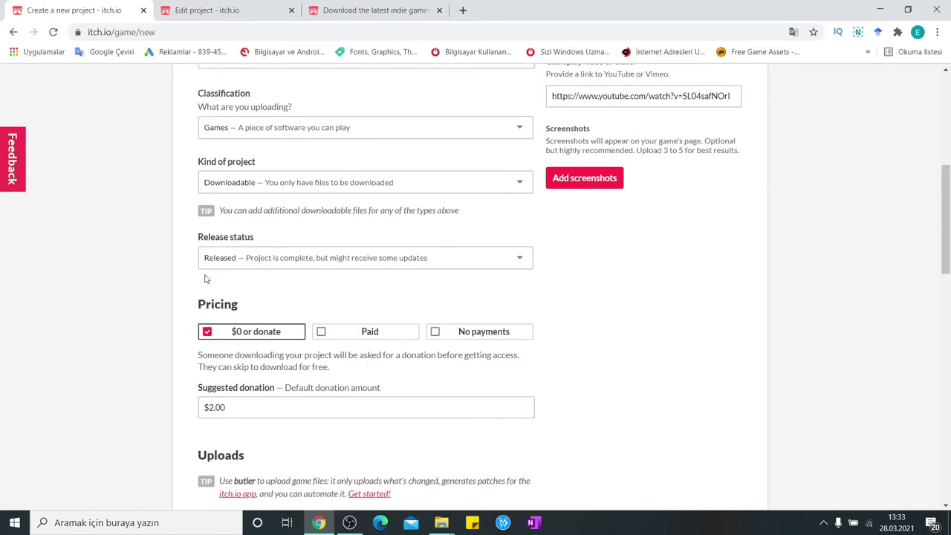
pyautogui.click(363, 260)
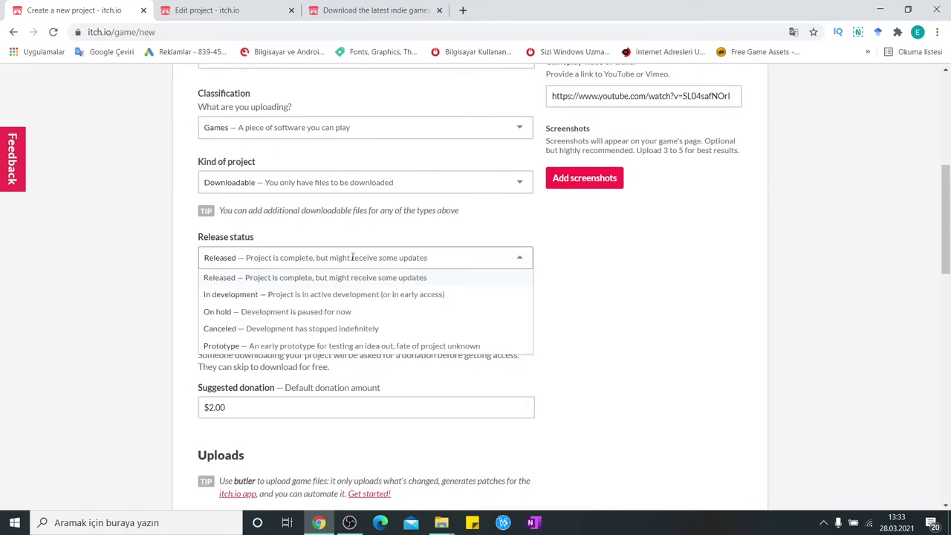
pyautogui.click(376, 250)
pyautogui.click(206, 10)
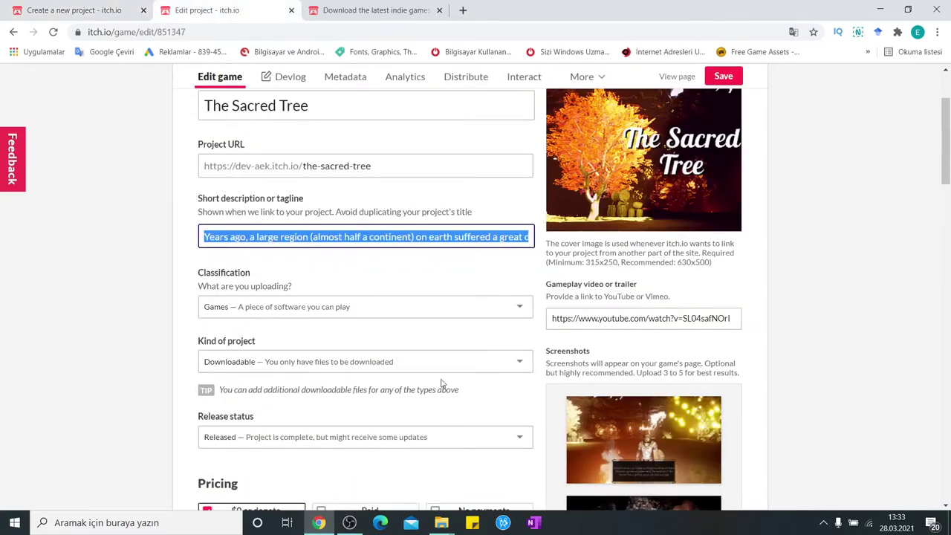
pyautogui.scroll(-1, 481, 364)
pyautogui.hotkey('ctrl', 'shift', 'Tab')
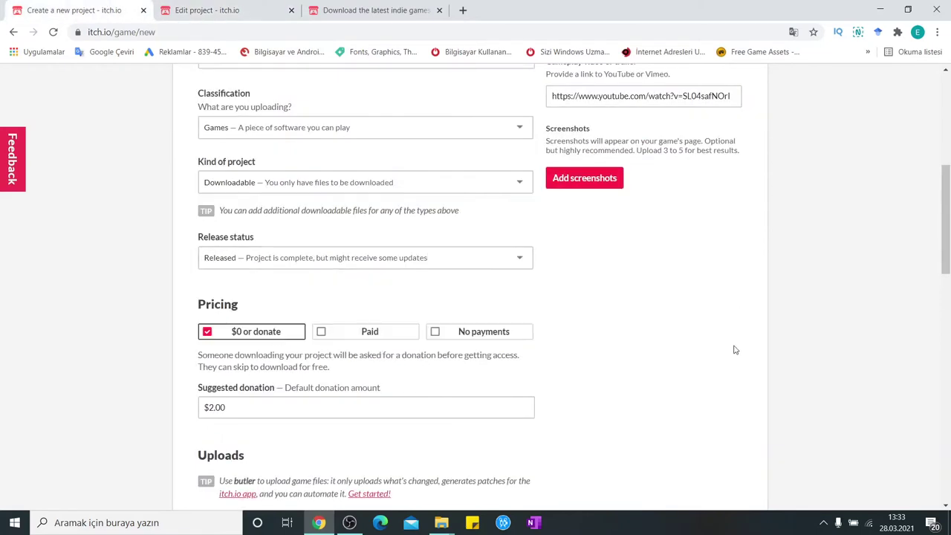
pyautogui.scroll(-1, 650, 285)
pyautogui.click(404, 192)
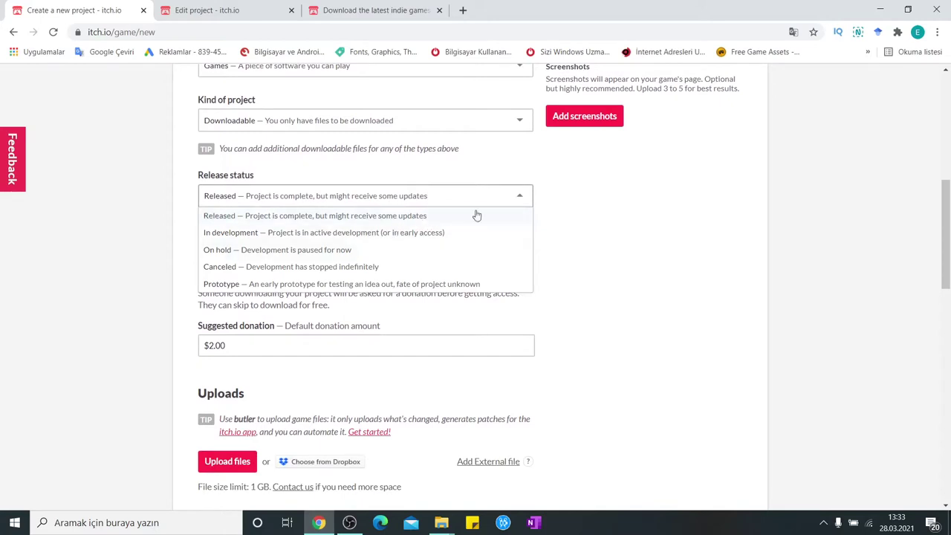
pyautogui.click(564, 205)
pyautogui.click(503, 197)
pyautogui.click(710, 249)
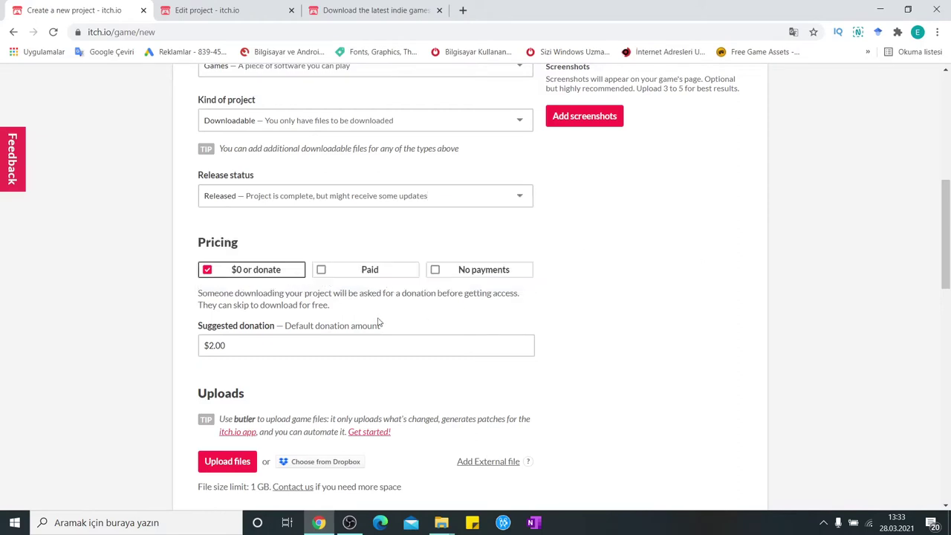
# - Translate the new project form into Turkish and review its sections from the project URL down to pricing and uploads
pyautogui.scroll(-1, 379, 323)
pyautogui.scroll(-1, 579, 295)
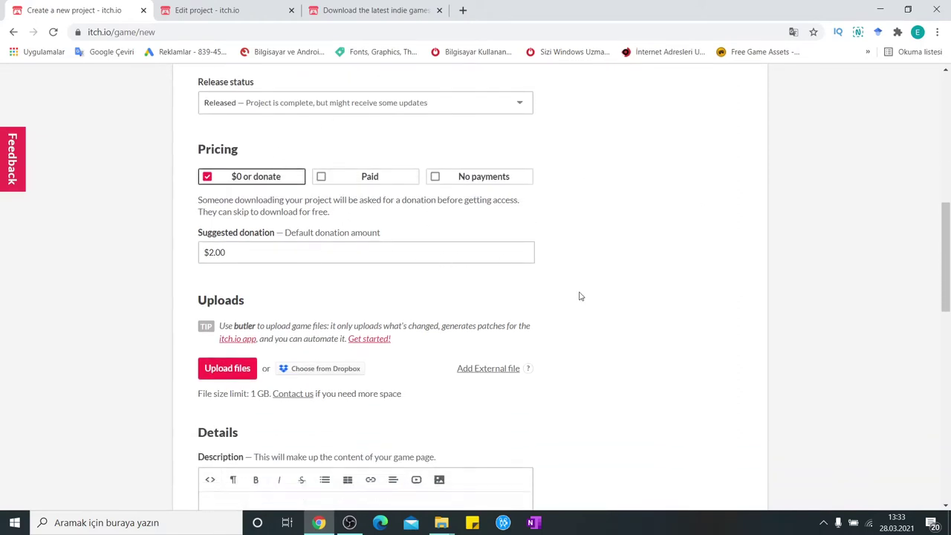
pyautogui.scroll(3, 580, 295)
pyautogui.rightClick(630, 181)
pyautogui.click(672, 310)
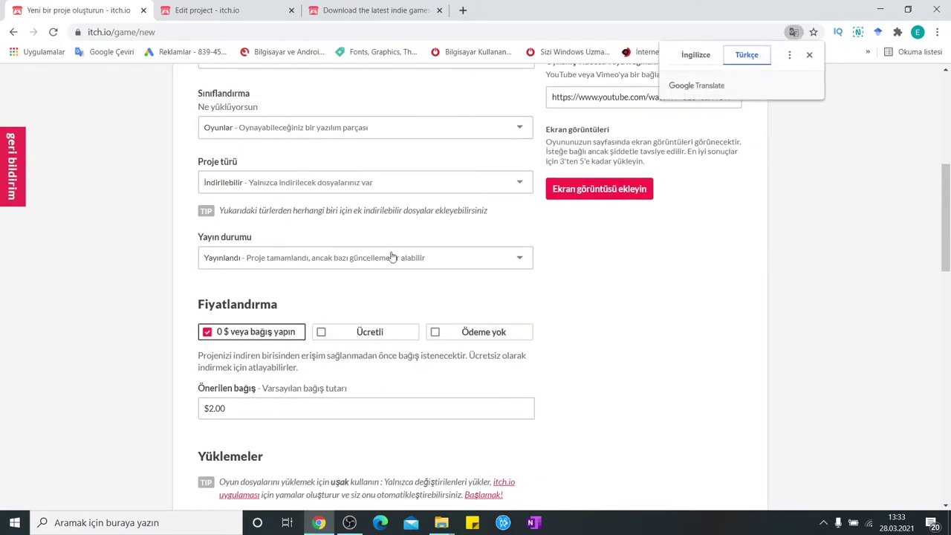
pyautogui.scroll(2, 529, 245)
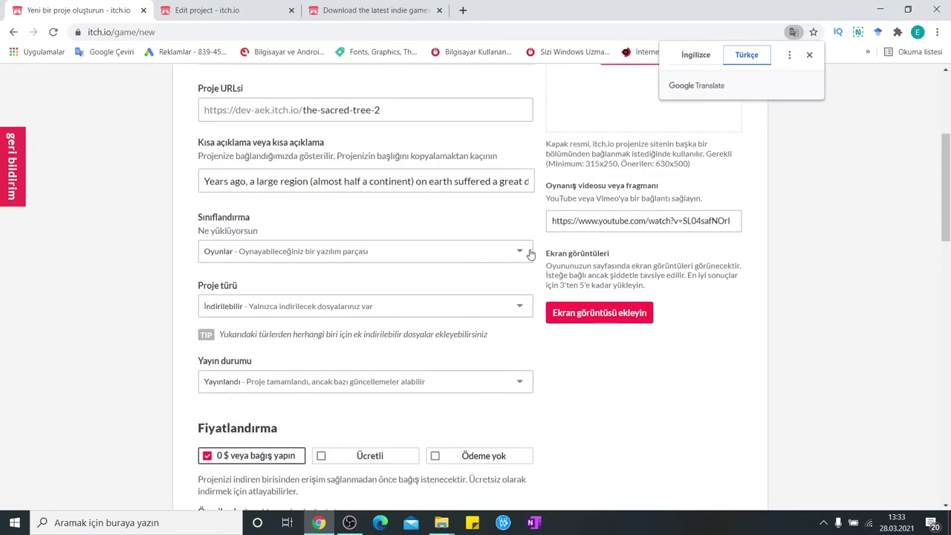
pyautogui.scroll(-3, 510, 275)
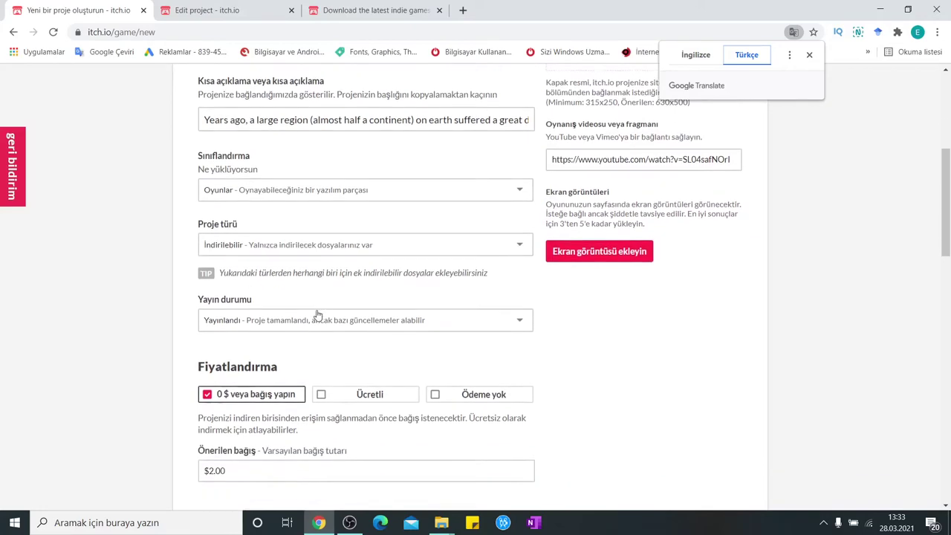
pyautogui.scroll(3, 457, 245)
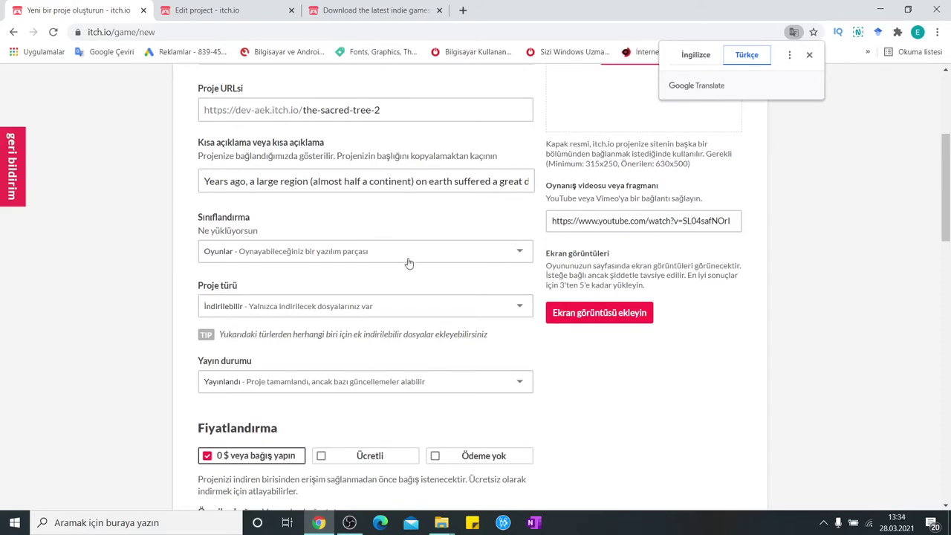
pyautogui.scroll(2, 393, 255)
pyautogui.scroll(-6, 558, 227)
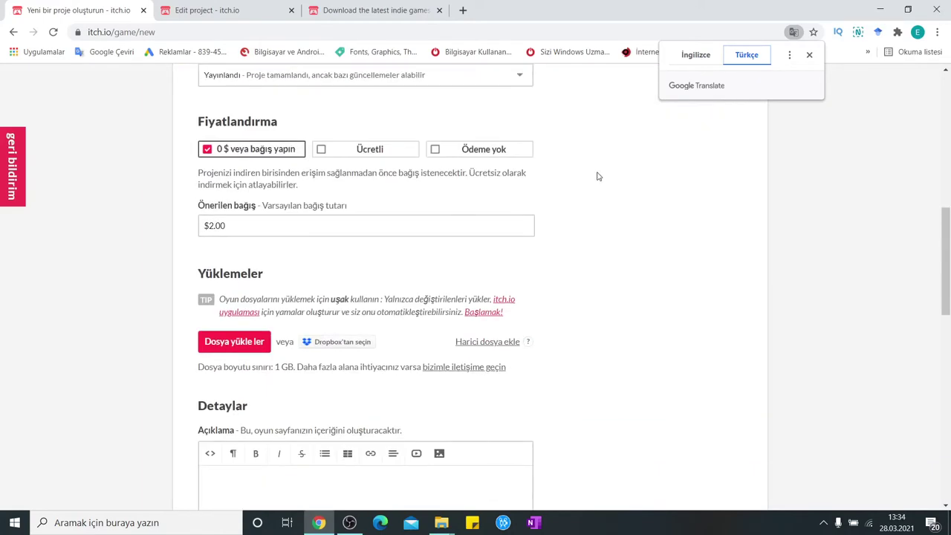
# - Return the new project form to English and examine its pricing options and suggested donation amount
pyautogui.scroll(3, 611, 293)
pyautogui.scroll(-4, 610, 301)
pyautogui.scroll(2, 609, 301)
pyautogui.scroll(2, 361, 296)
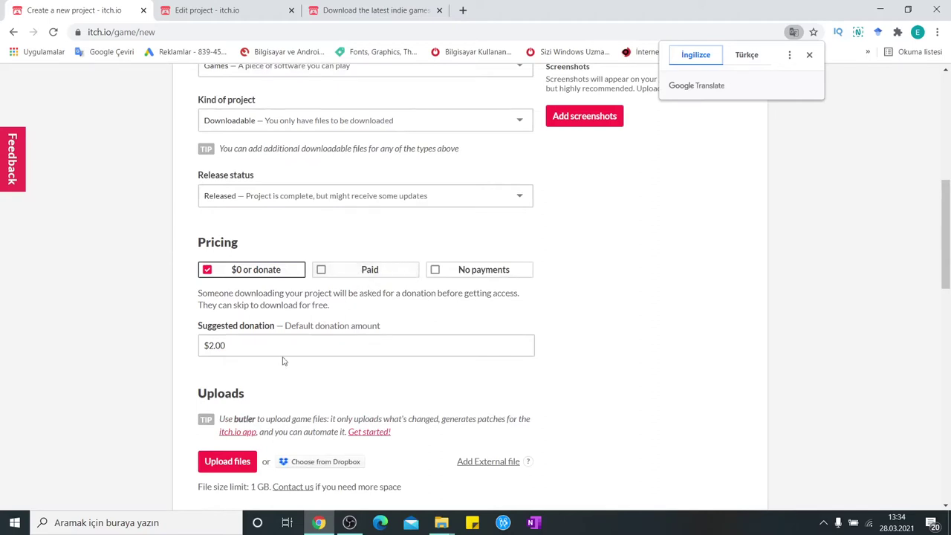
pyautogui.click(227, 349)
pyautogui.hotkey('ctrl', 'a')
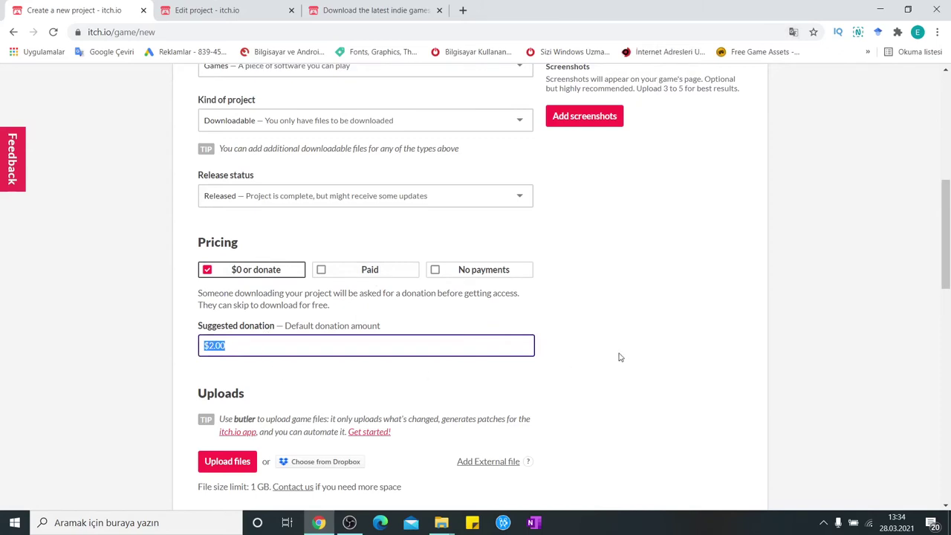
pyautogui.click(660, 335)
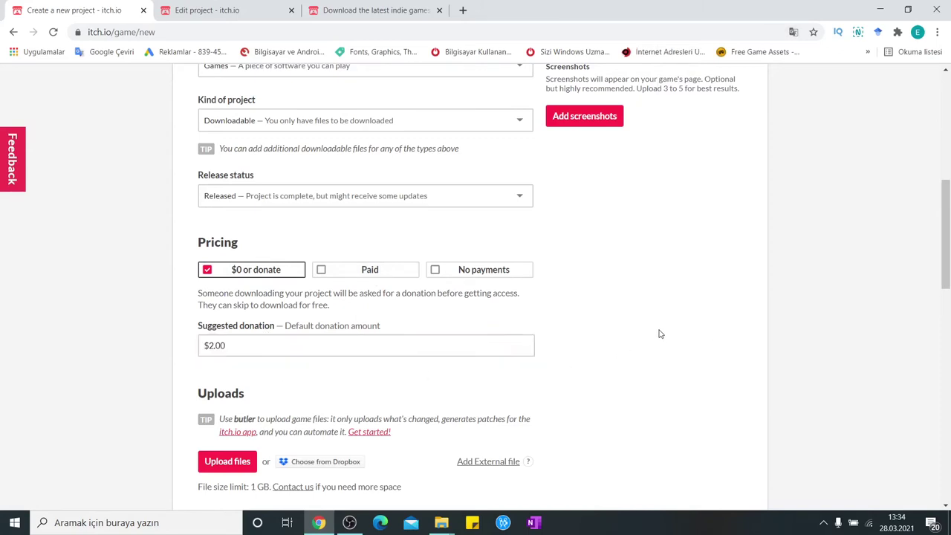
pyautogui.click(245, 346)
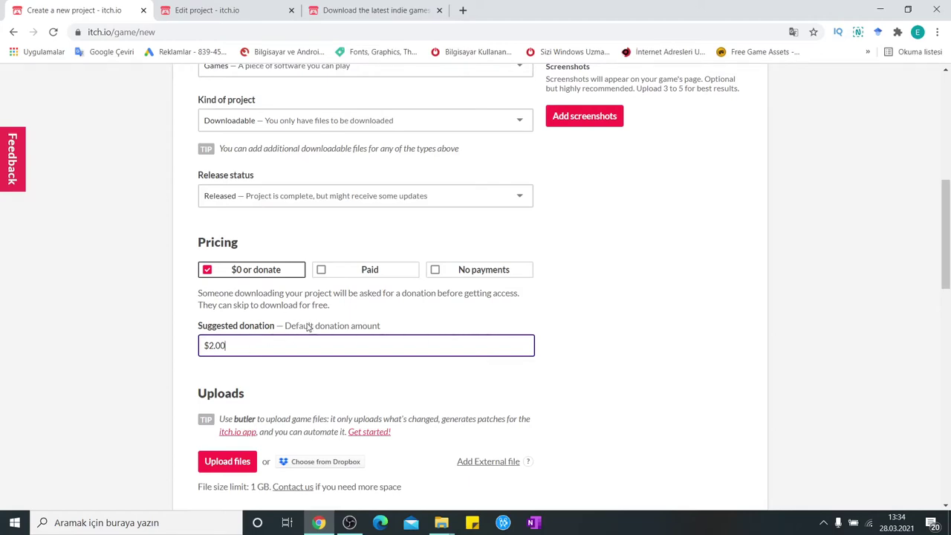
pyautogui.scroll(3, 471, 329)
pyautogui.scroll(-3, 569, 322)
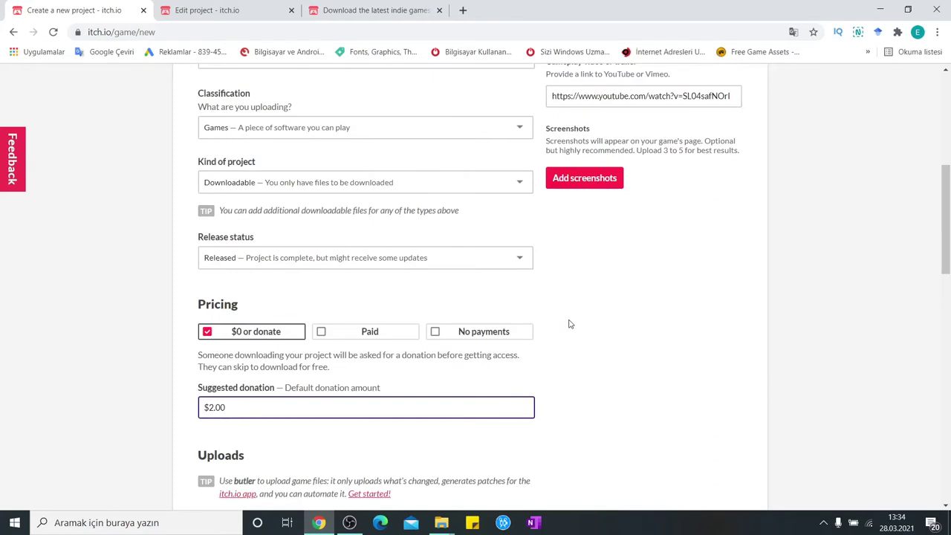
# - Examine the new project form's upload options, file size limit and description editor
pyautogui.scroll(-3, 570, 324)
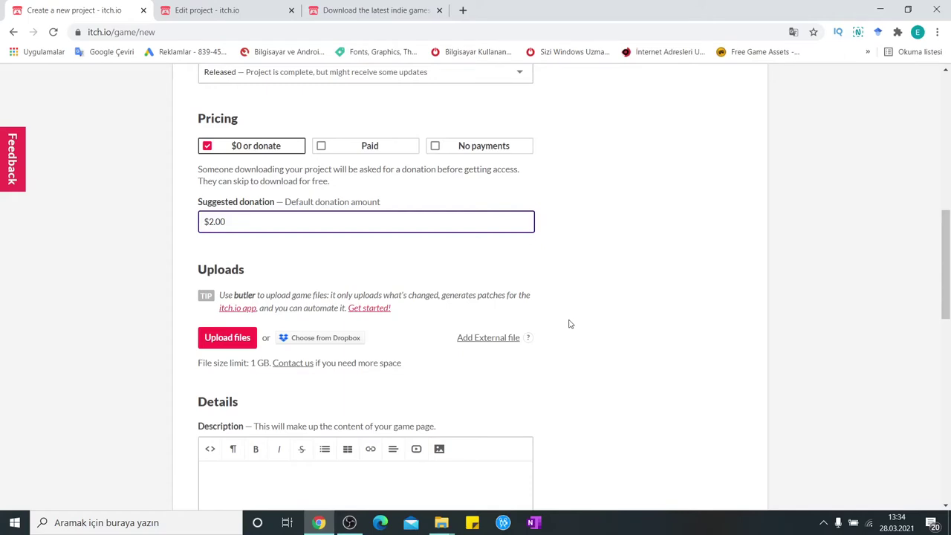
pyautogui.scroll(-1, 570, 324)
pyautogui.scroll(-1, 570, 324)
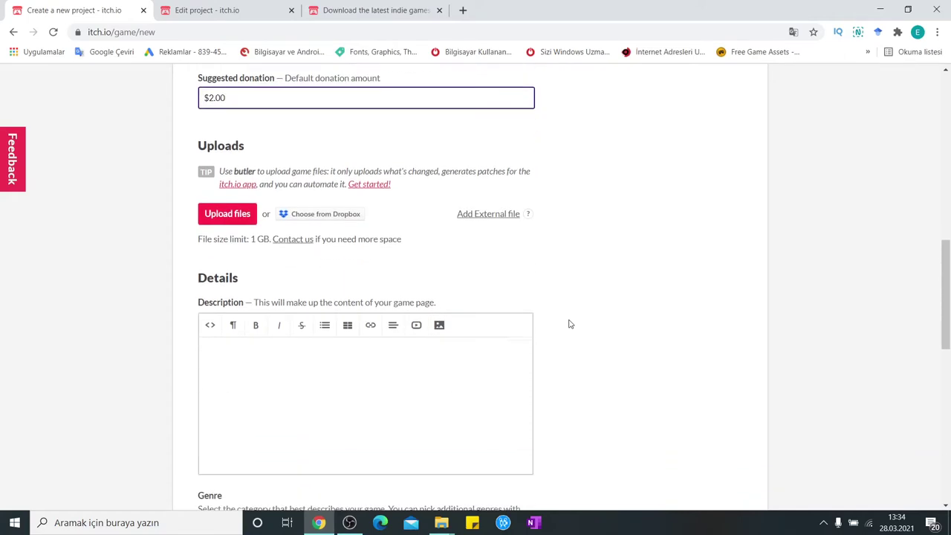
pyautogui.scroll(3, 570, 324)
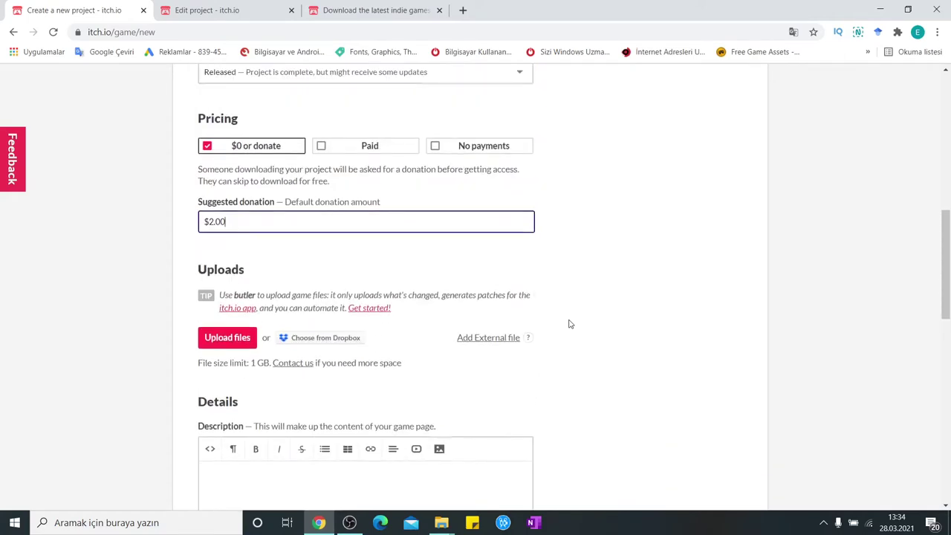
pyautogui.scroll(-3, 570, 324)
pyautogui.scroll(-1, 327, 282)
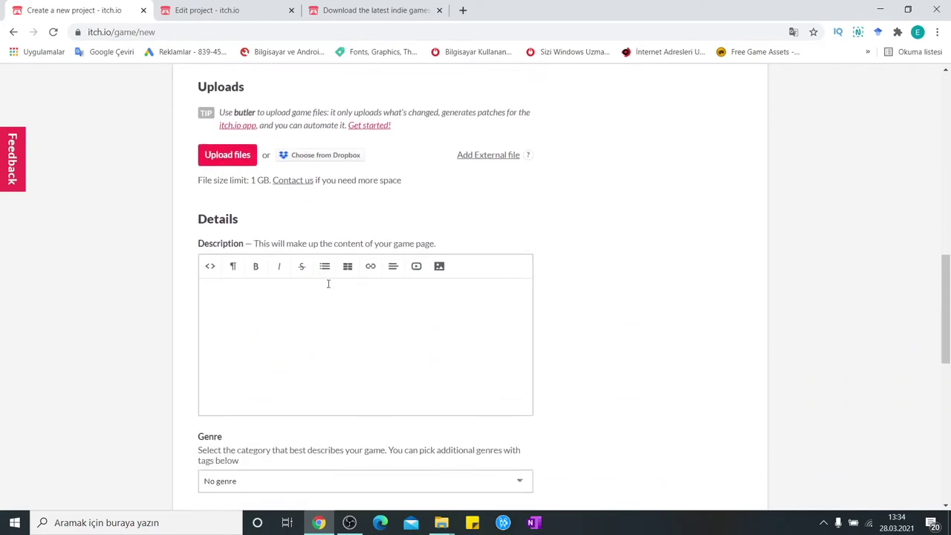
pyautogui.scroll(1, 347, 297)
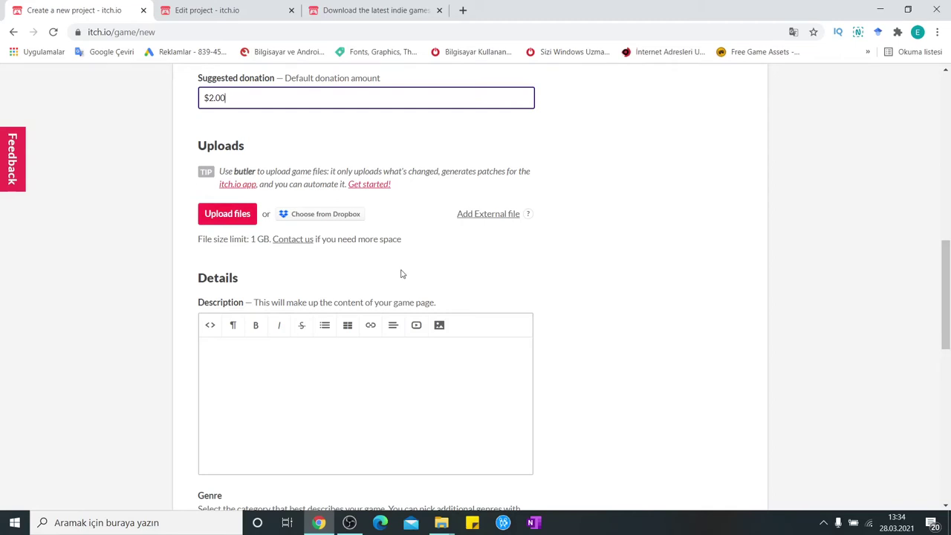
pyautogui.moveTo(248, 238); pyautogui.dragTo(265, 239)
pyautogui.click(514, 247)
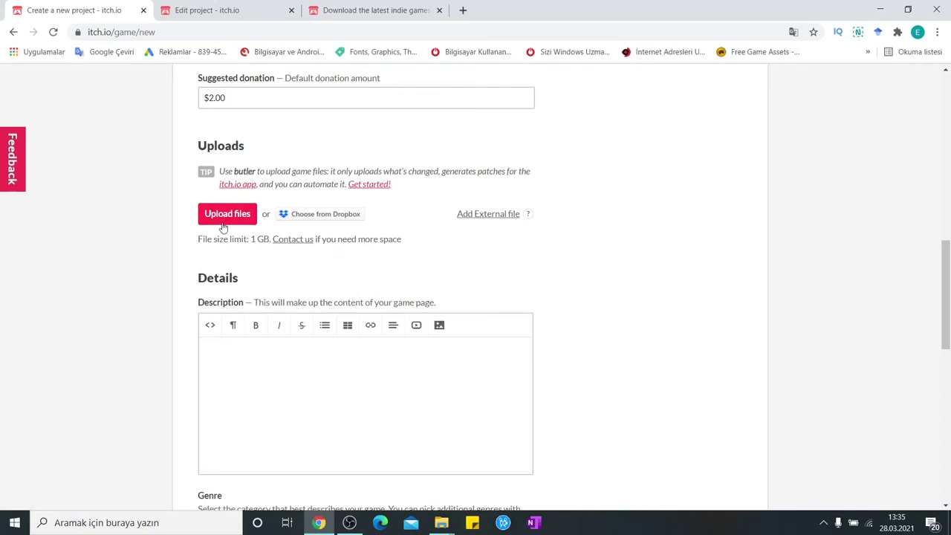
pyautogui.scroll(-1, 246, 224)
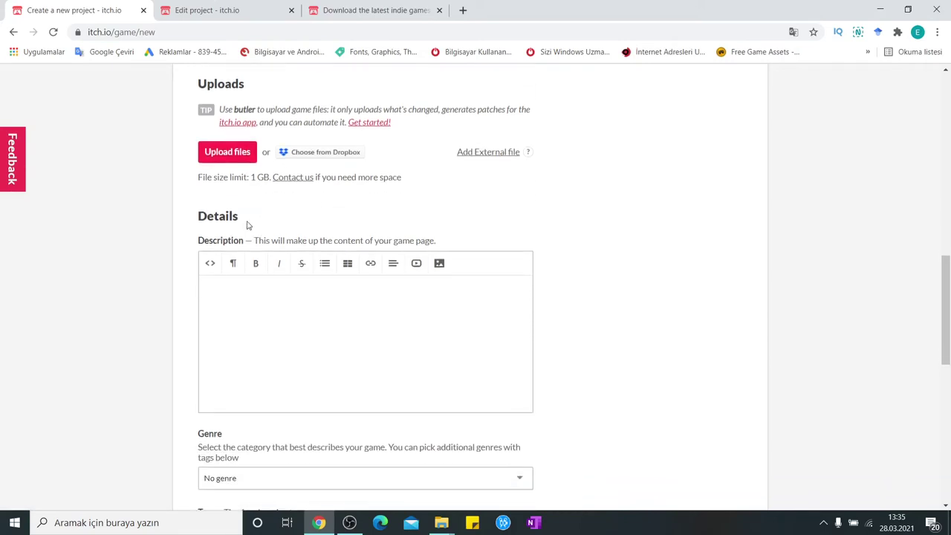
pyautogui.scroll(-1, 248, 225)
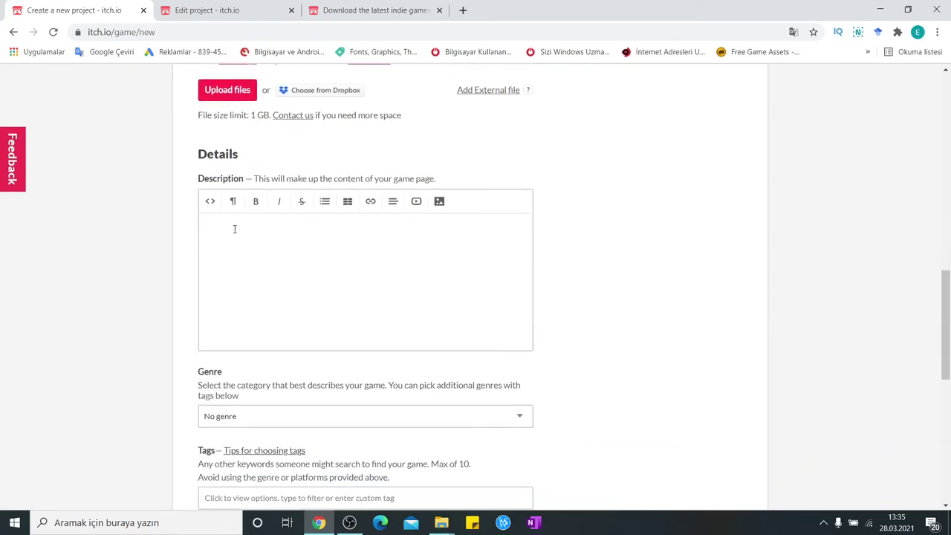
pyautogui.scroll(-2, 234, 229)
pyautogui.scroll(4, 226, 239)
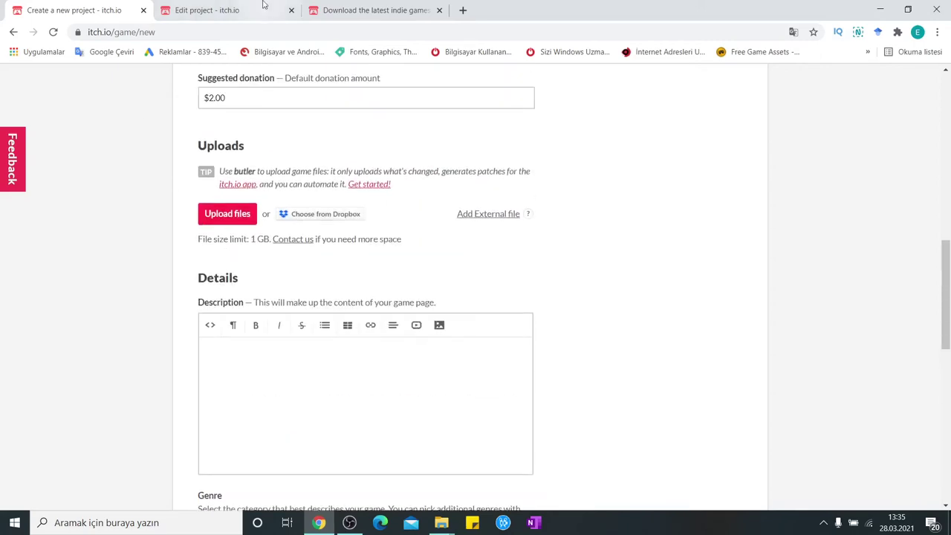
# - Review the description in The Sacred Tree's edit form and open that project's public page in a new tab
pyautogui.click(263, 5)
pyautogui.scroll(-10, 325, 219)
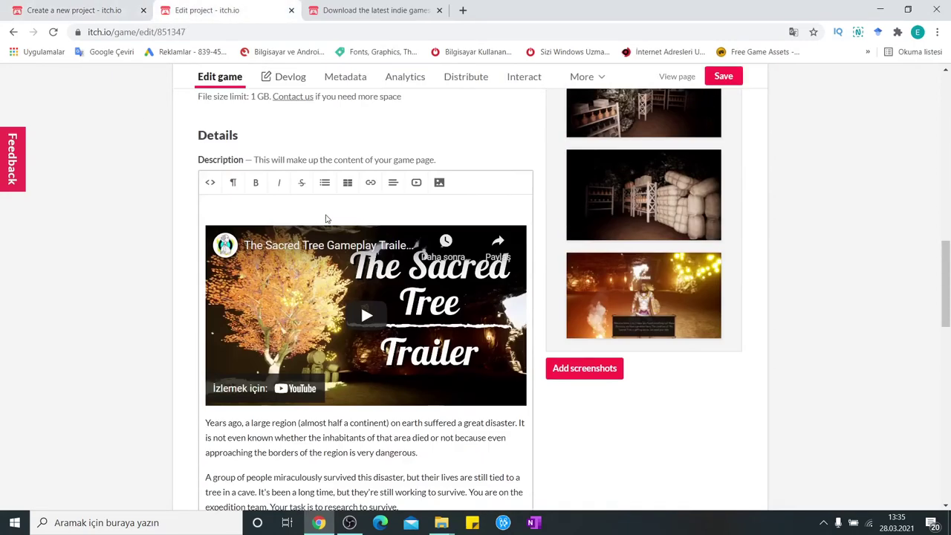
pyautogui.scroll(-5, 325, 219)
pyautogui.scroll(3, 245, 193)
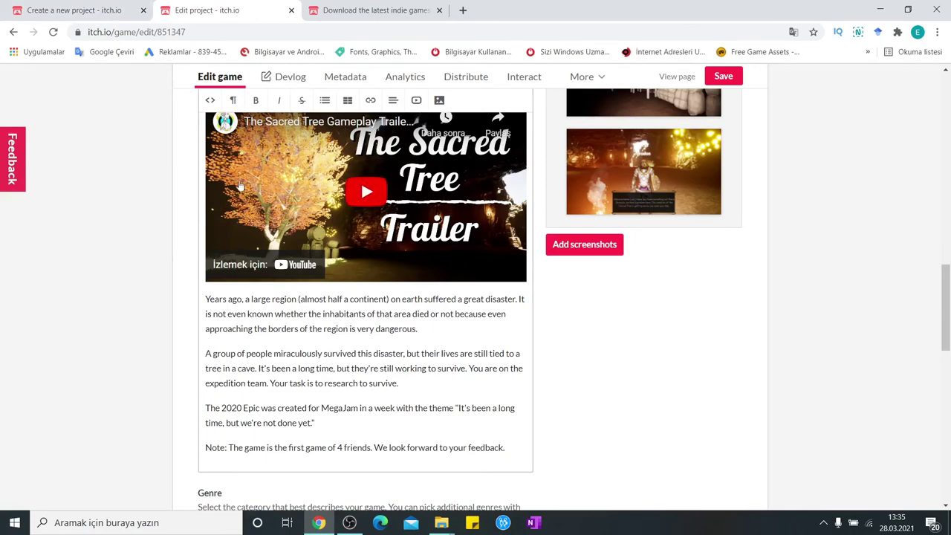
pyautogui.rightClick(673, 77)
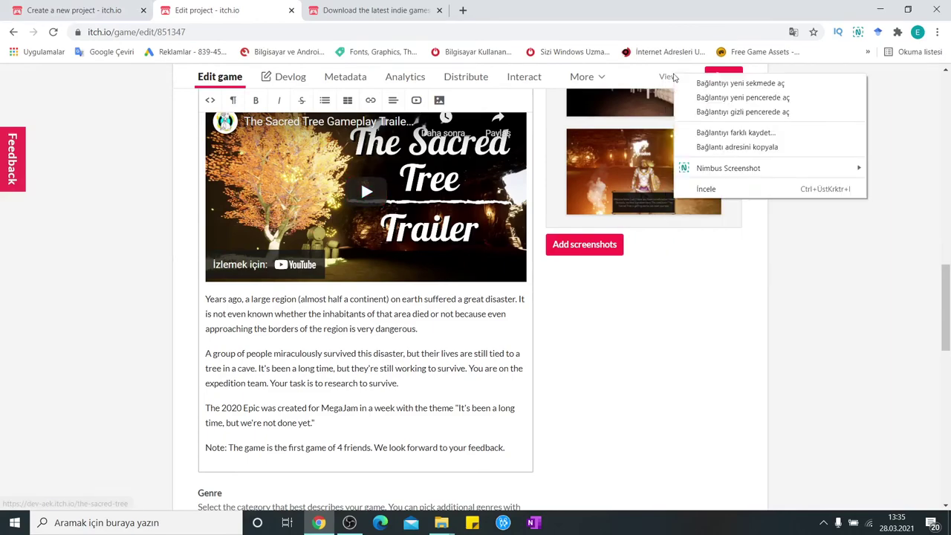
pyautogui.click(735, 83)
pyautogui.click(410, 5)
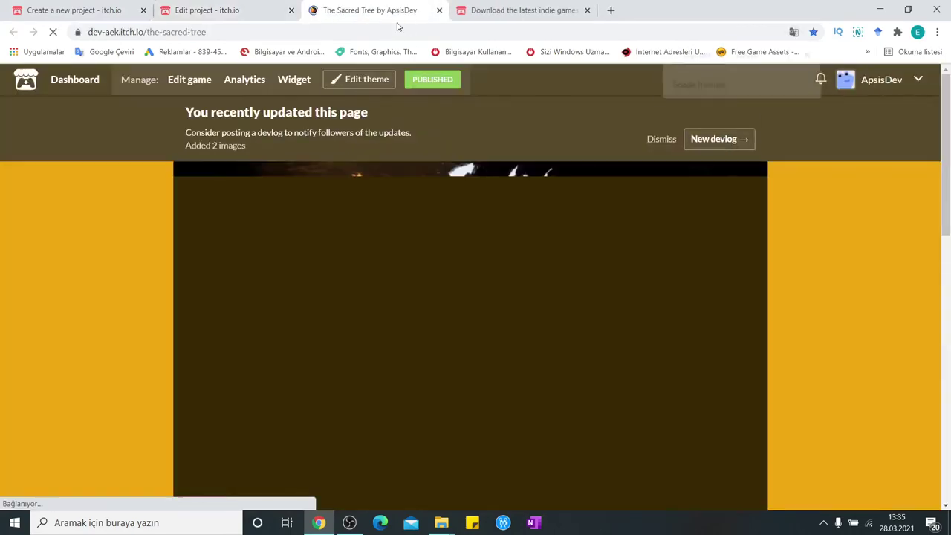
# - Compare the content of The Sacred Tree's public page with the description in its edit form
pyautogui.scroll(-8, 415, 171)
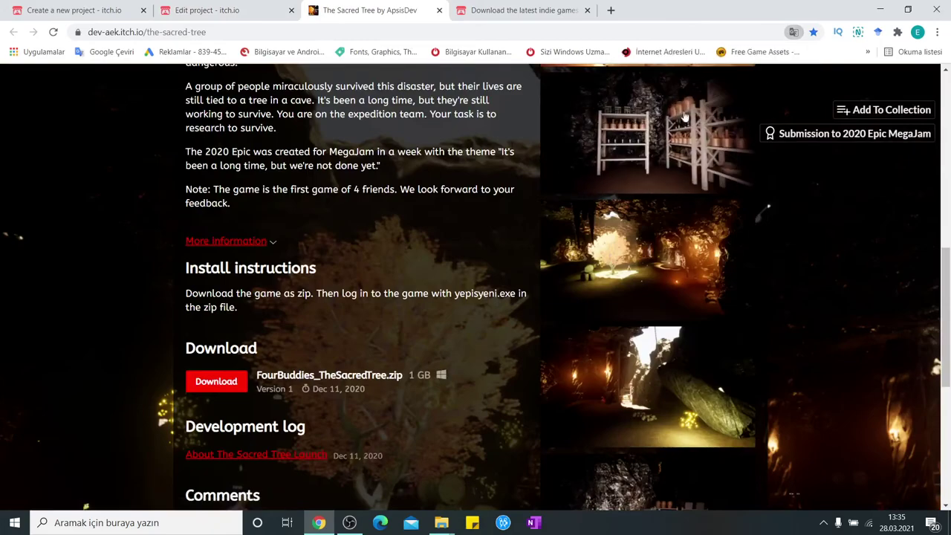
pyautogui.scroll(5, 356, 216)
pyautogui.scroll(2, 356, 216)
pyautogui.scroll(-3, 356, 217)
pyautogui.hotkey('ctrl', 'shift', 'Tab')
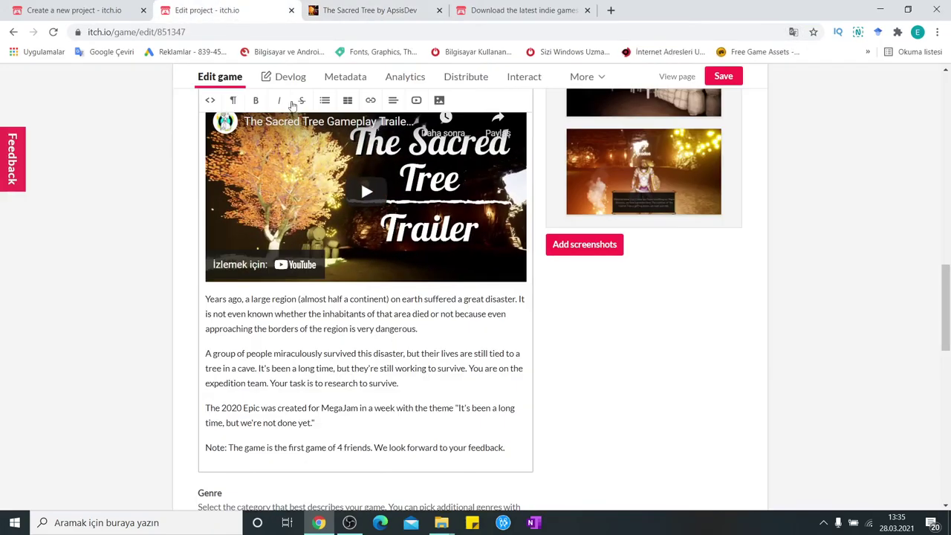
pyautogui.scroll(10, 386, 256)
pyautogui.scroll(-8, 386, 257)
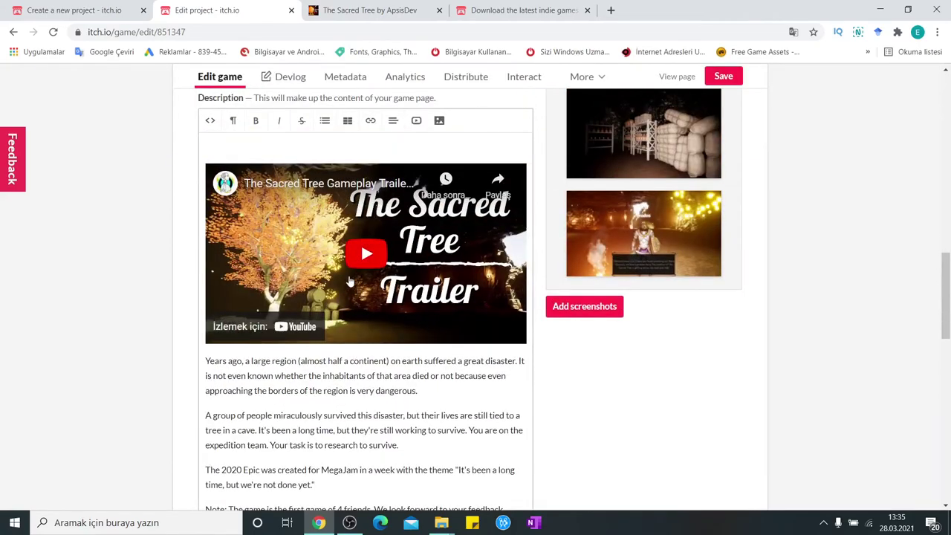
pyautogui.scroll(4, 320, 263)
pyautogui.scroll(-4, 266, 276)
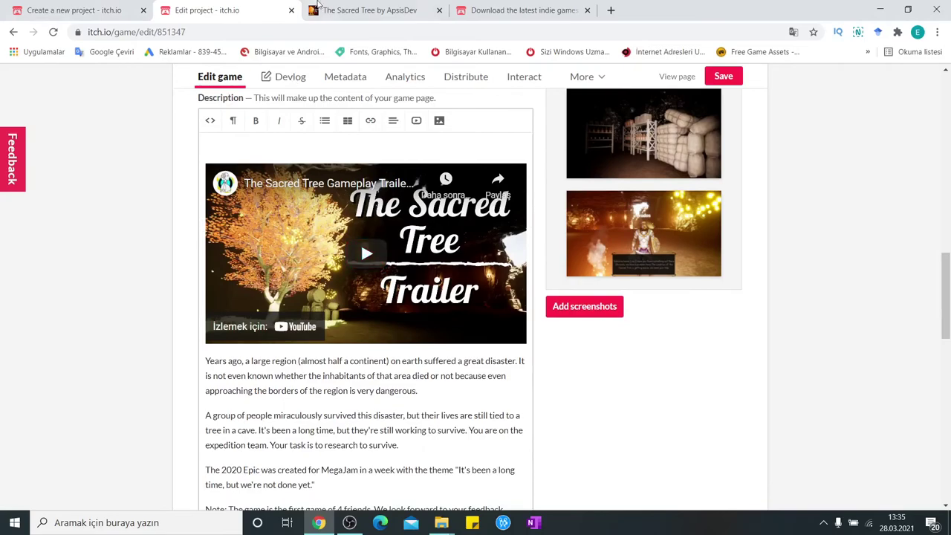
# - Examine how the trailer, story text, screenshots and install instructions are laid out on The Sacred Tree's public page
pyautogui.hotkey('ctrl', 'Tab')
pyautogui.scroll(2, 316, 297)
pyautogui.scroll(-2, 316, 297)
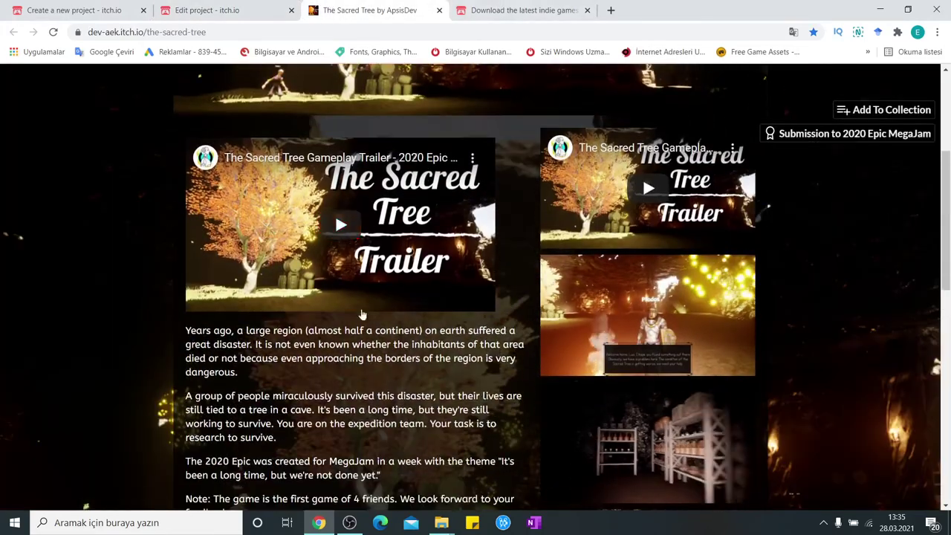
pyautogui.scroll(-3, 315, 298)
pyautogui.scroll(2, 425, 238)
pyautogui.scroll(1, 425, 238)
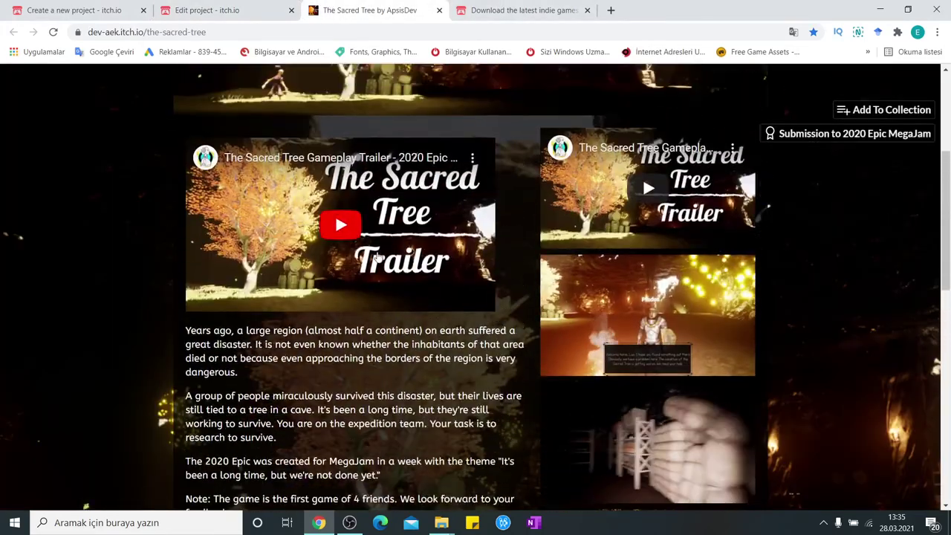
pyautogui.scroll(-1, 425, 238)
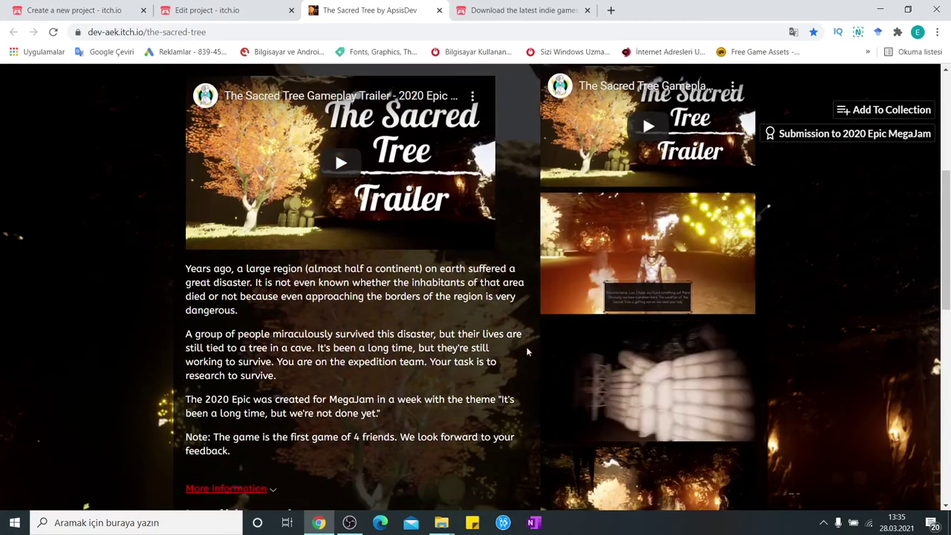
pyautogui.scroll(1, 306, 253)
pyautogui.scroll(3, 305, 254)
pyautogui.scroll(-3, 306, 253)
pyautogui.scroll(-3, 495, 325)
pyautogui.scroll(-2, 495, 324)
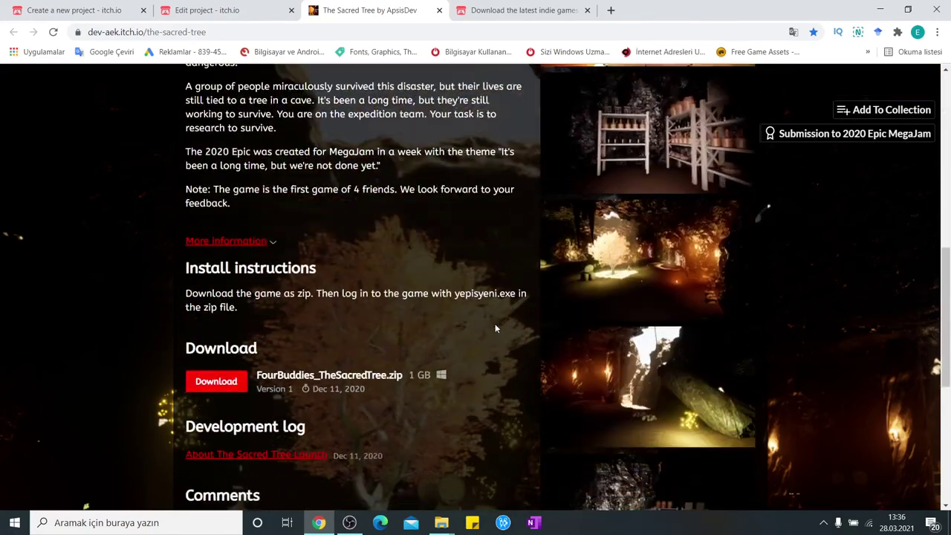
pyautogui.scroll(3, 496, 327)
pyautogui.scroll(2, 496, 328)
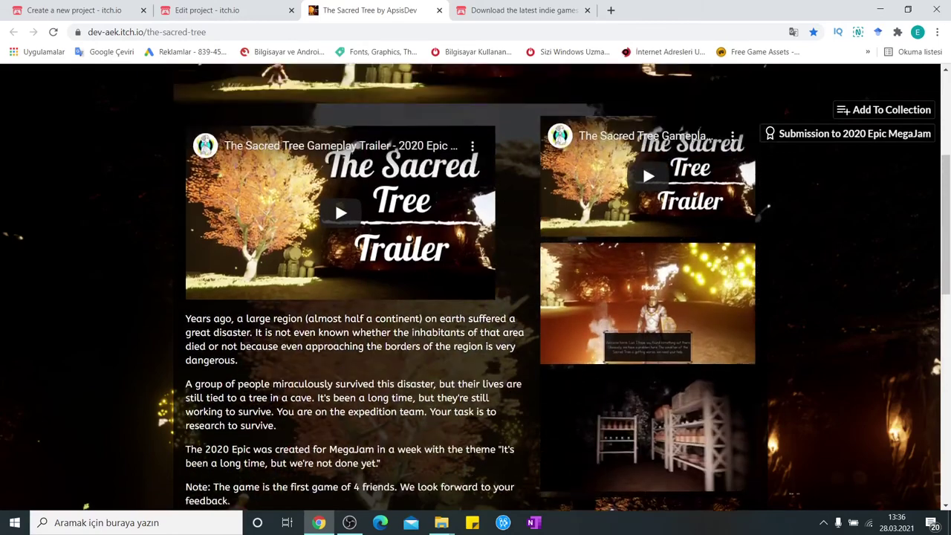
pyautogui.scroll(-1, 496, 328)
pyautogui.scroll(-2, 496, 328)
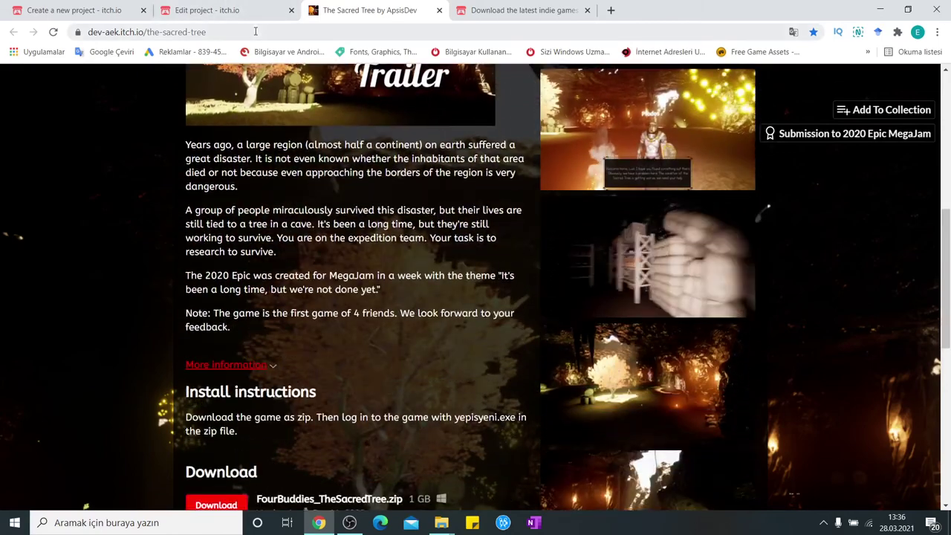
# - Copy the story text from The Sacred Tree's description into the new project's description, leaving a blank line above it
pyautogui.click(223, 10)
pyautogui.scroll(2, 314, 171)
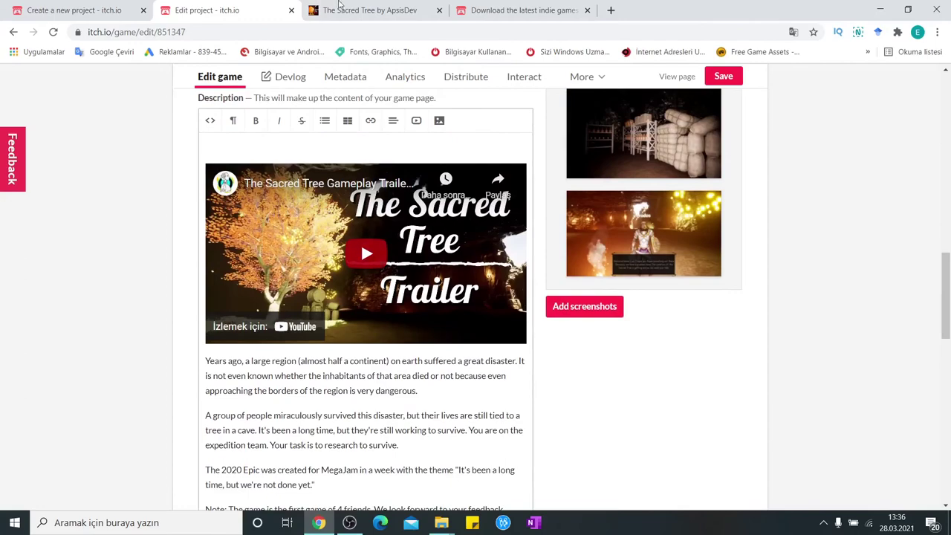
pyautogui.hotkey('ctrl', 'Tab')
pyautogui.scroll(-2, 299, 443)
pyautogui.hotkey('ctrl', 'shift', 'Tab')
pyautogui.scroll(-2, 299, 444)
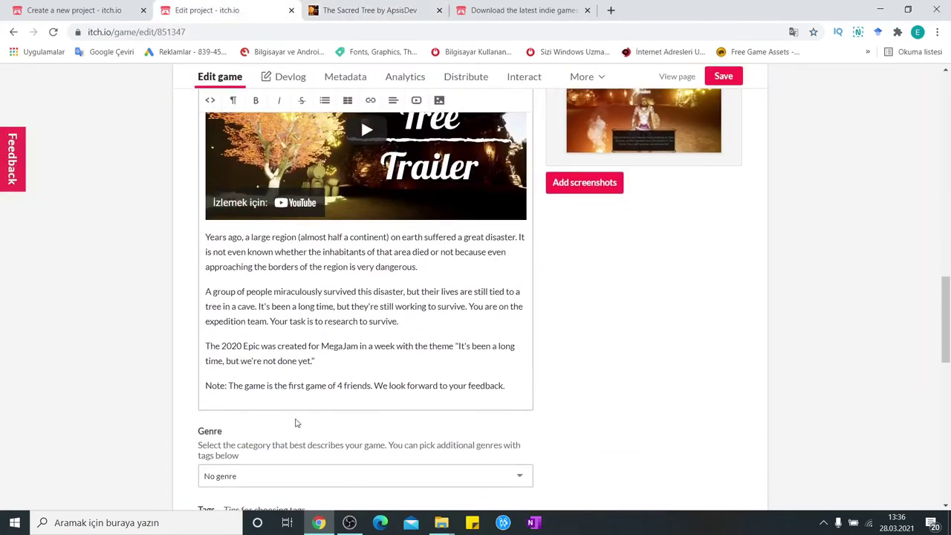
pyautogui.hotkey('ctrl', 'a')
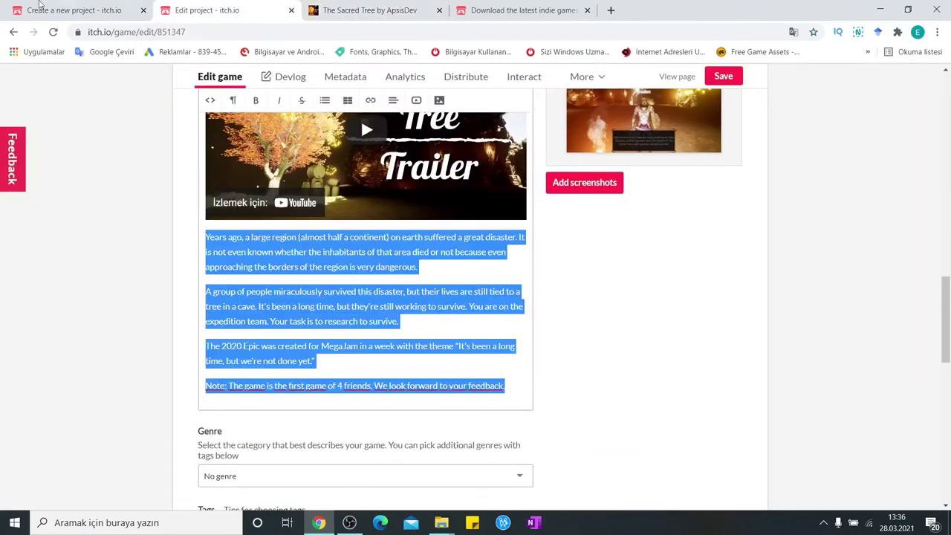
pyautogui.click(71, 10)
pyautogui.write('Years ago, a large region (about half a continent) on earth suffered a great disaster. It is not even known whether the inhabitants of that area died or not because even approaching the borders of the region is very dangerous. A group of people miraculously survived this disaster, but their lives are still tied to a tree in a cave. It\'s been a long time, but they\'re still working to survive. You are on the expedition team. Your task is to research to survive. The 2020 Epic was created for MegaJam in a week with the theme "It\'s been a long time, but we\'re not done yet." Note: The game is the first game of 4 friends. We look forward to your feedback.')
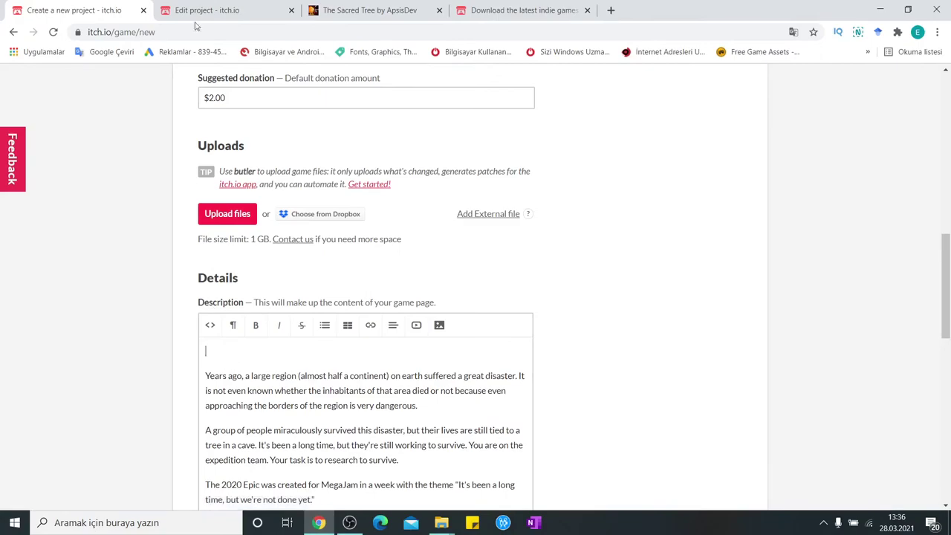
# - Copy the gameplay trailer's video link from The Sacred Tree's public page and embed it above the story text in the new description
pyautogui.click(206, 9)
pyautogui.click(370, 10)
pyautogui.scroll(10, 349, 241)
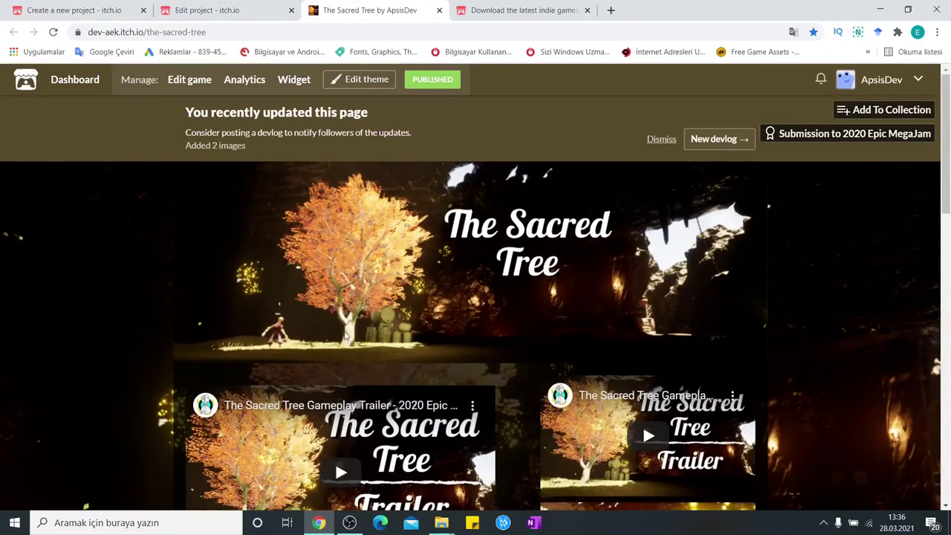
pyautogui.scroll(-6, 350, 242)
pyautogui.rightClick(482, 312)
pyautogui.click(245, 179)
pyautogui.hotkey('ctrl', '1')
pyautogui.hotkey('ctrl', 'v')
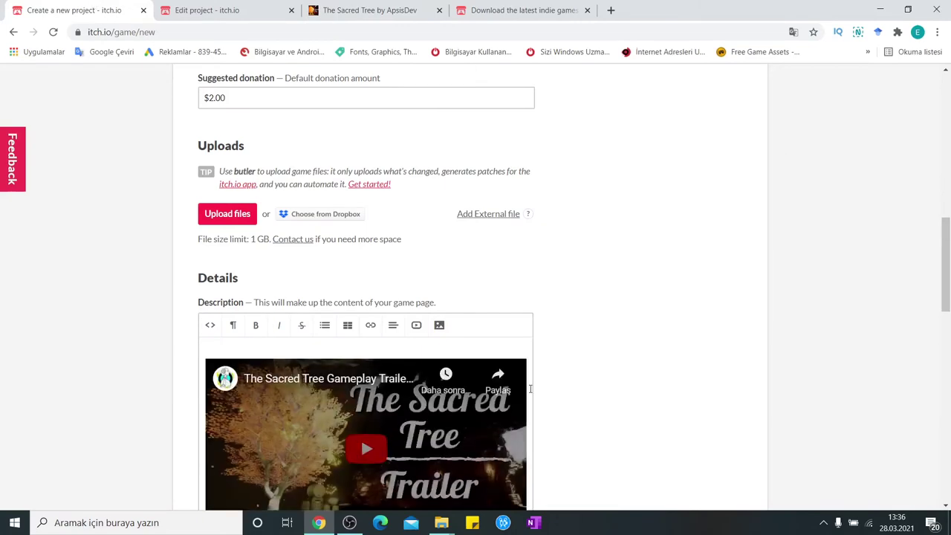
pyautogui.scroll(-5, 311, 331)
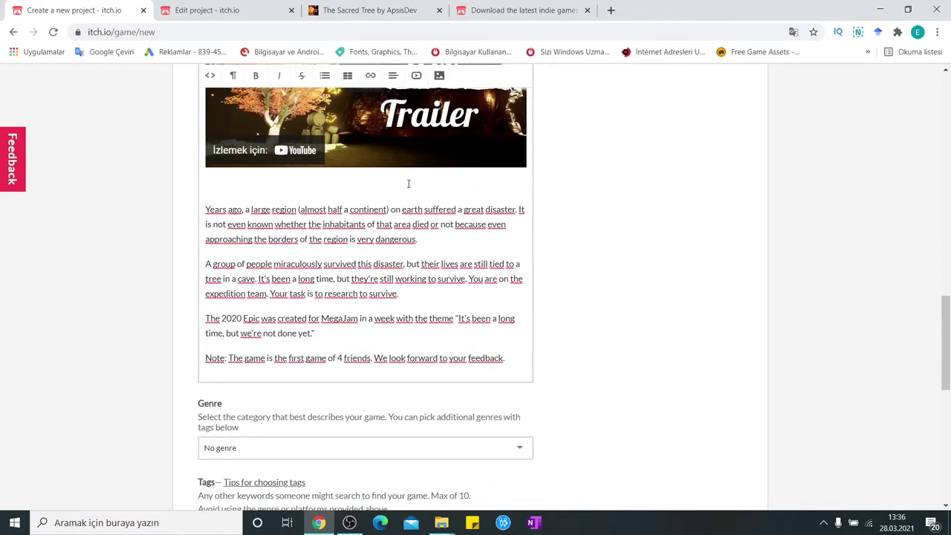
# - Compare the new project's description with The Sacred Tree's edit form and the story and install instructions on its public page
pyautogui.click(194, 10)
pyautogui.scroll(-1, 491, 342)
pyautogui.scroll(3, 494, 357)
pyautogui.scroll(-2, 483, 325)
pyautogui.scroll(2, 446, 342)
pyautogui.scroll(-5, 361, 363)
pyautogui.scroll(-2, 361, 363)
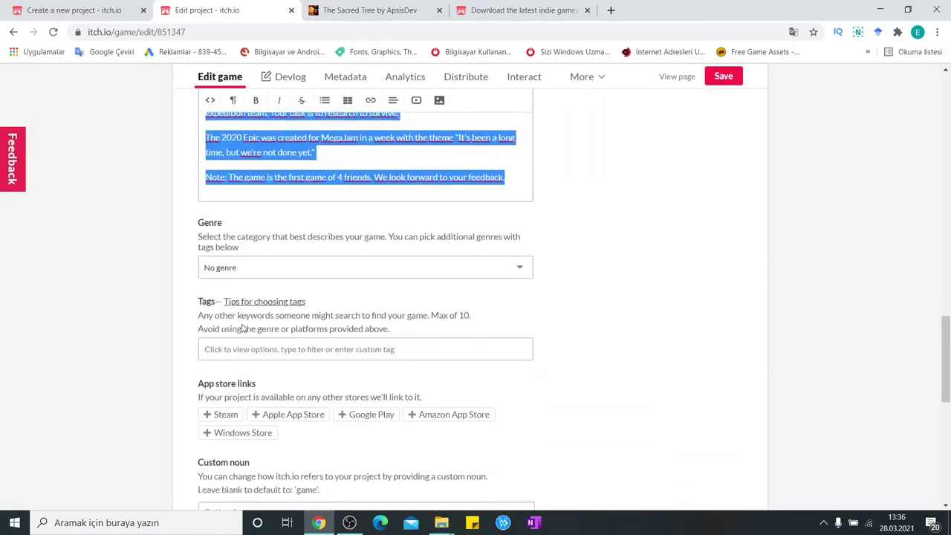
pyautogui.scroll(1, 216, 304)
pyautogui.hotkey('ctrl', 'Tab')
pyautogui.scroll(-5, 406, 254)
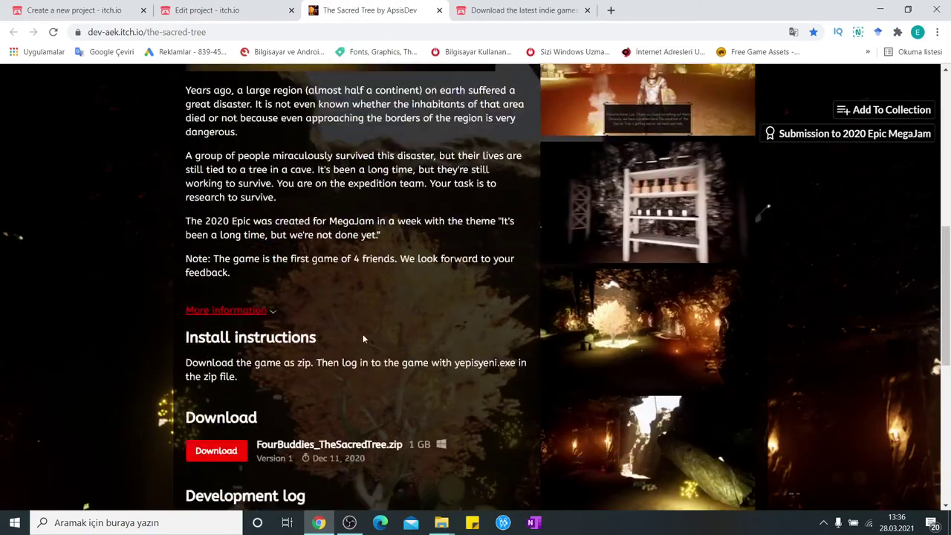
pyautogui.scroll(3, 427, 290)
pyautogui.hotkey('ctrl', '1')
pyautogui.scroll(-3, 232, 364)
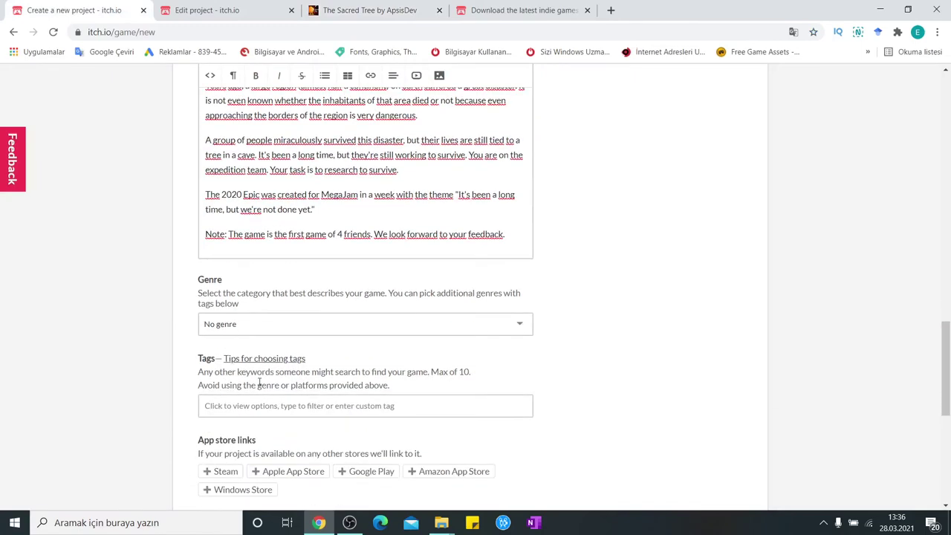
# - Review the genre, tags, app store links, custom noun, community and visibility options in the new project form
pyautogui.scroll(-3, 327, 298)
pyautogui.scroll(1, 320, 297)
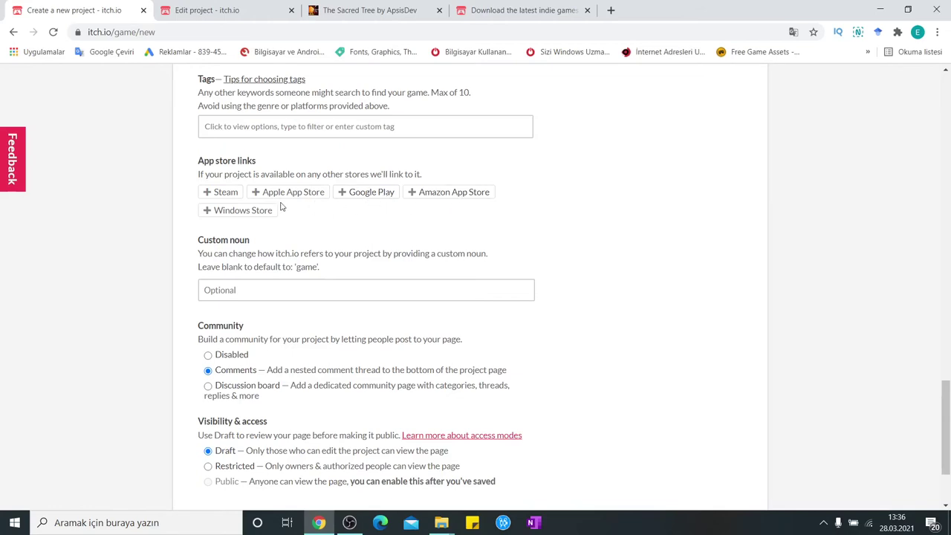
pyautogui.scroll(2, 307, 240)
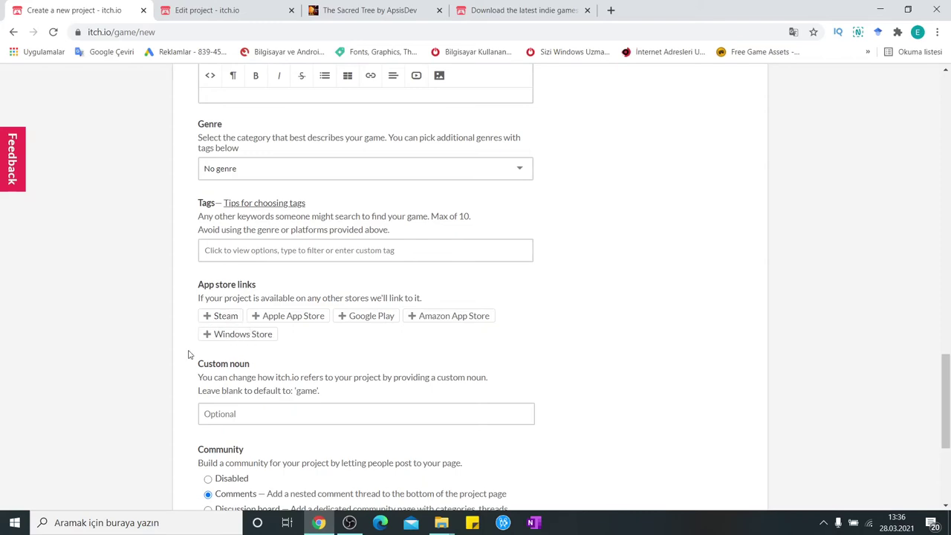
pyautogui.scroll(-2, 45, 480)
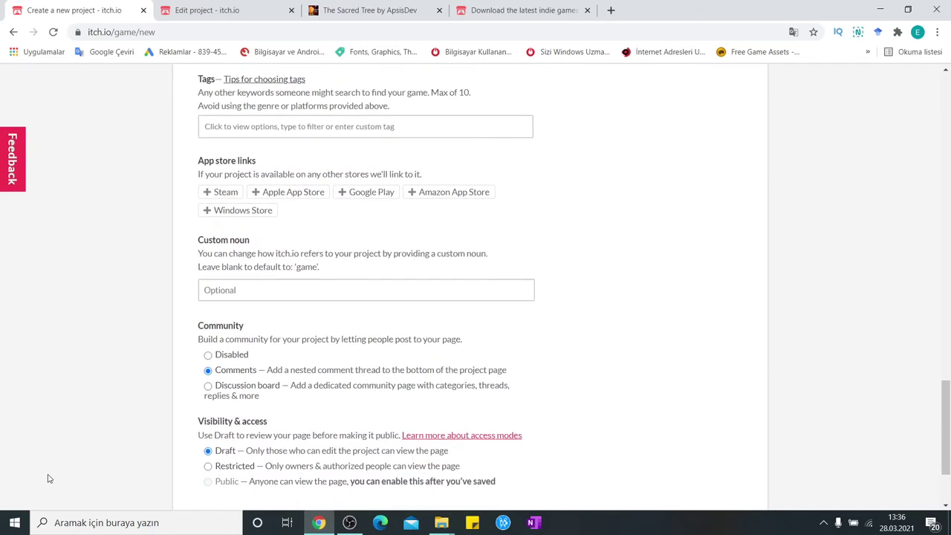
pyautogui.scroll(2, 48, 479)
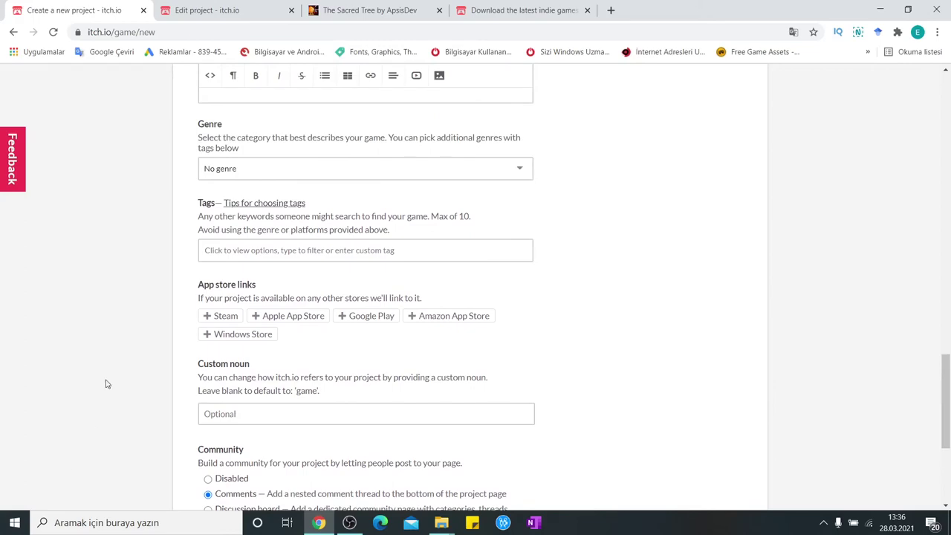
pyautogui.click(179, 7)
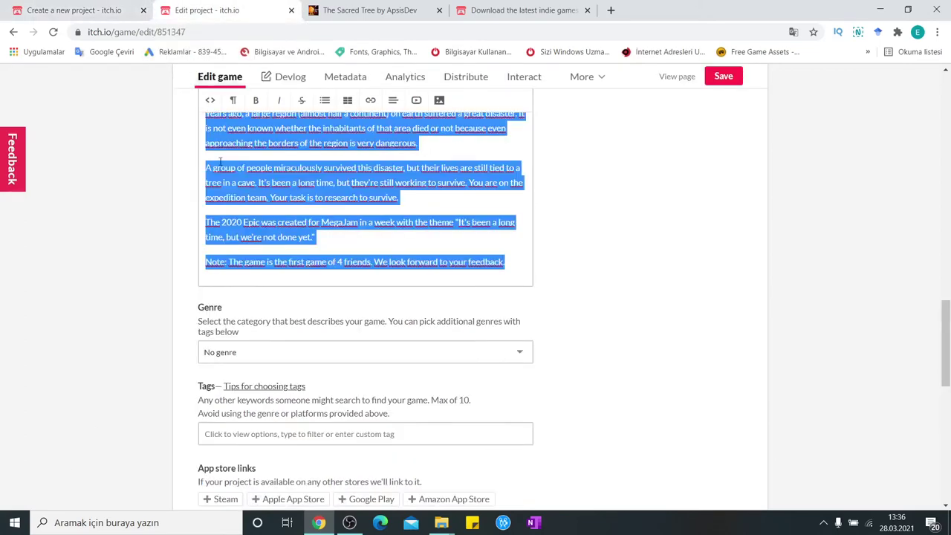
pyautogui.click(53, 9)
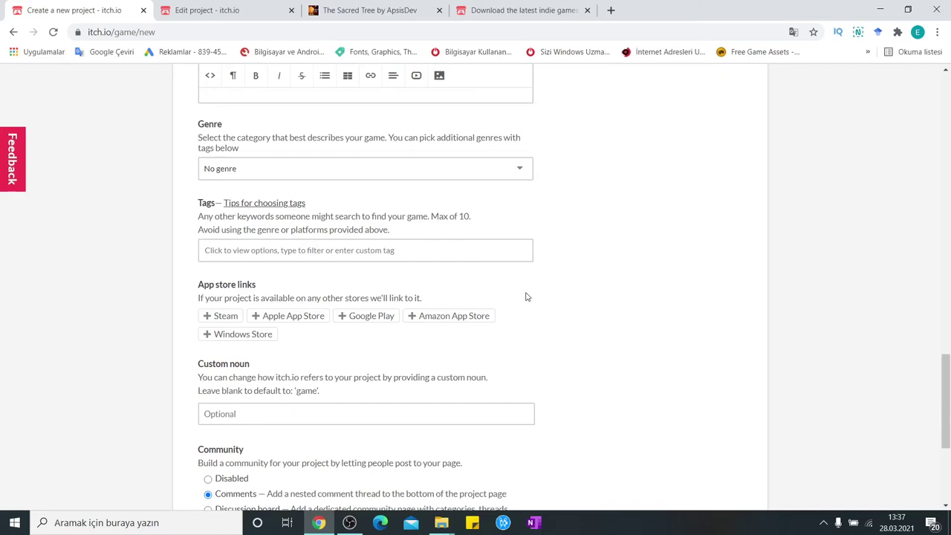
pyautogui.scroll(-2, 526, 298)
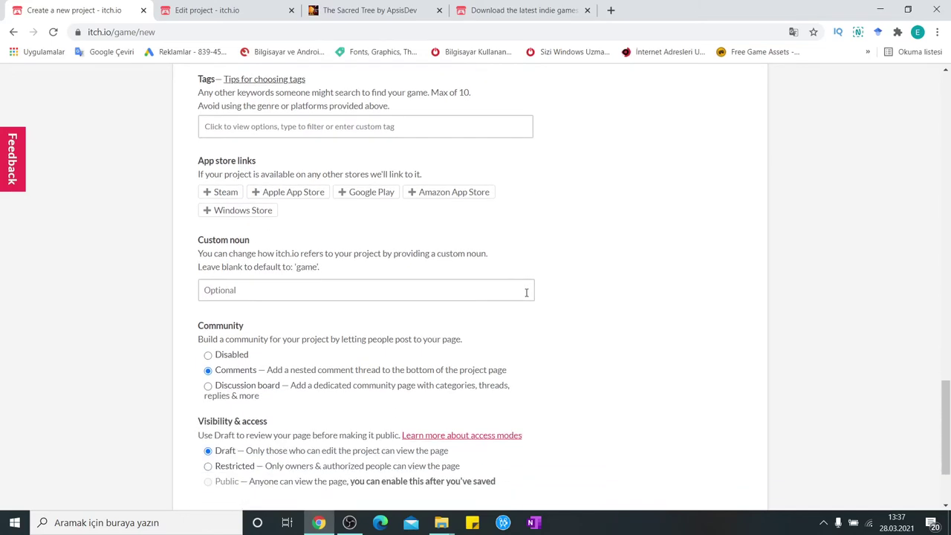
pyautogui.scroll(-2, 526, 294)
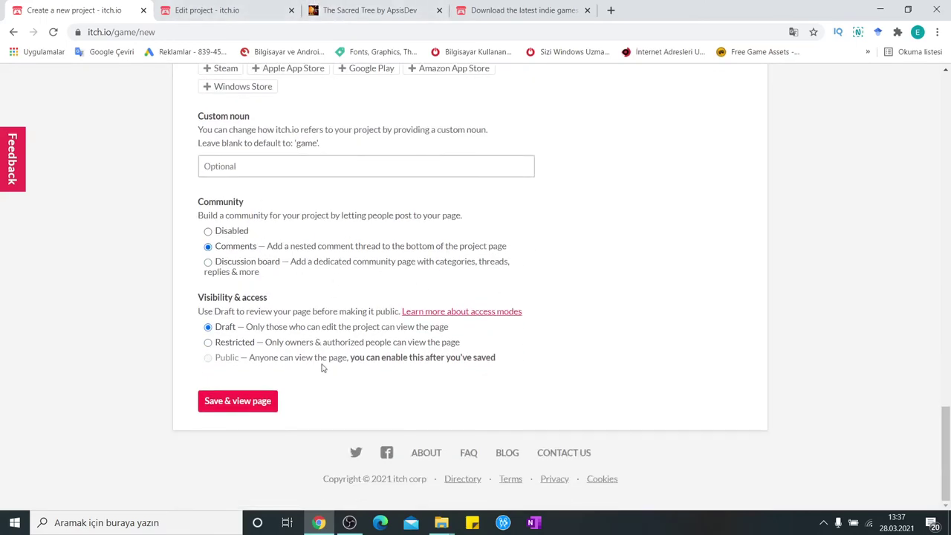
# - Look over the title, URL, tagline, pricing, trailer and screenshot fields in the upper part of the new project form
pyautogui.scroll(1, 251, 425)
pyautogui.scroll(15, 251, 425)
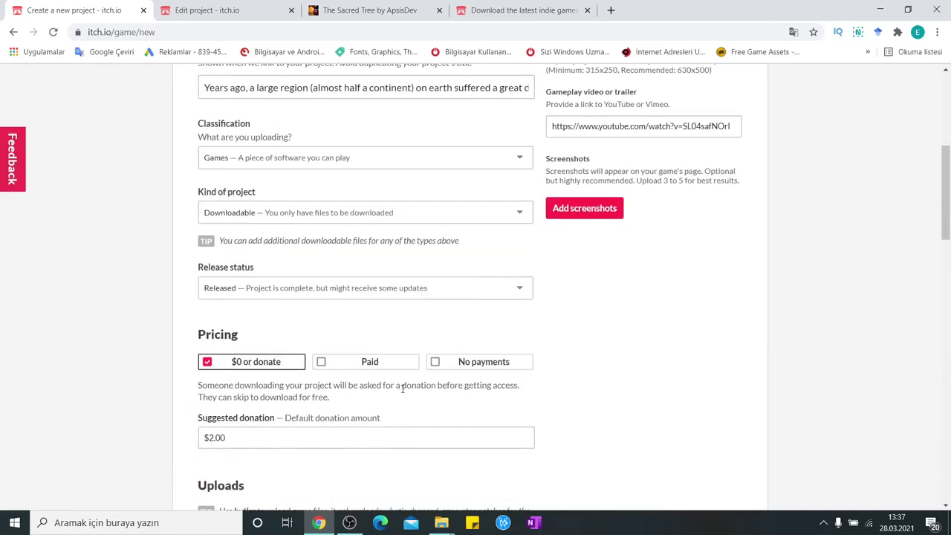
pyautogui.scroll(5, 402, 387)
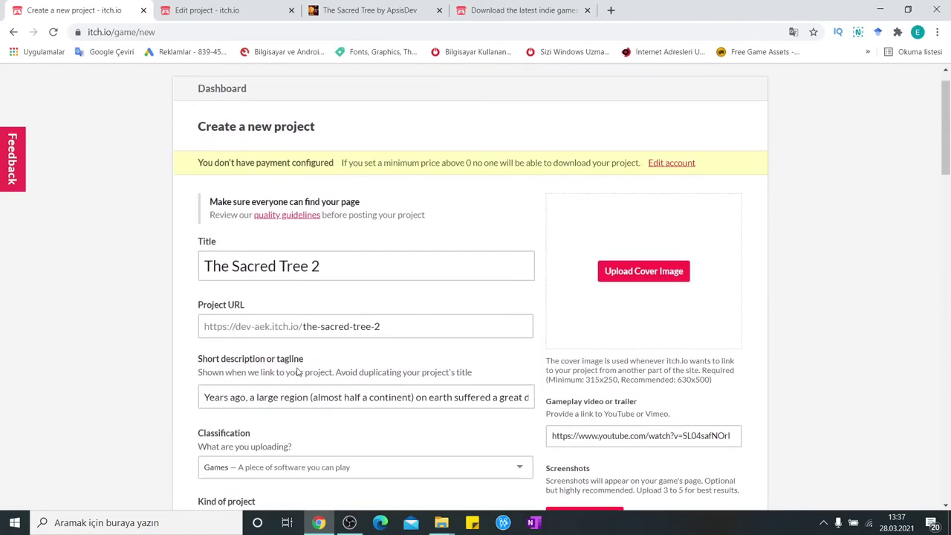
pyautogui.scroll(-3, 297, 371)
pyautogui.scroll(3, 298, 367)
pyautogui.scroll(-1, 512, 343)
pyautogui.scroll(1, 567, 317)
pyautogui.scroll(-2, 583, 349)
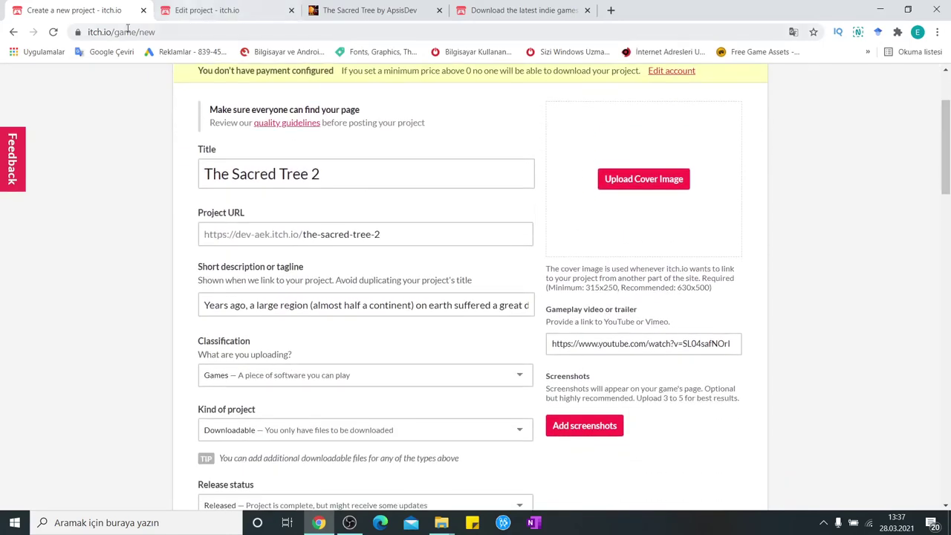
# - Close the new project form without saving and open the theme editor on The Sacred Tree's public page
pyautogui.click(144, 9)
pyautogui.click(543, 103)
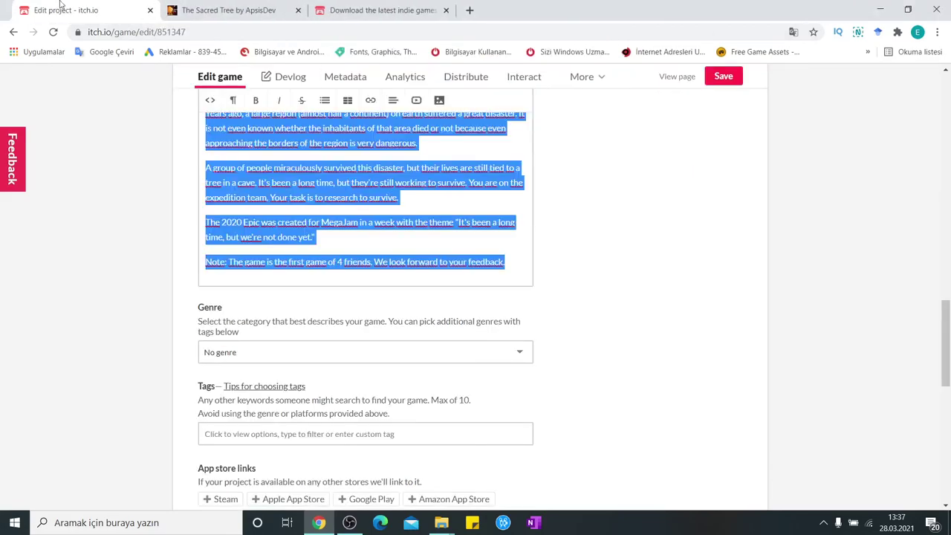
pyautogui.scroll(5, 475, 297)
pyautogui.click(201, 10)
pyautogui.scroll(3, 542, 372)
pyautogui.hotkey('ctrl', 'shift', 'Tab')
pyautogui.scroll(8, 543, 428)
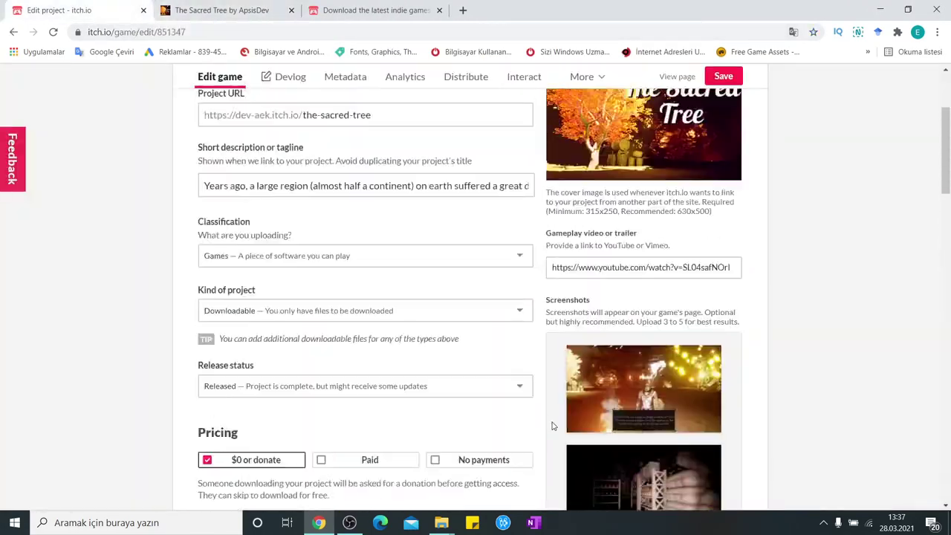
pyautogui.hotkey('ctrl', 'Tab')
pyautogui.scroll(5, 316, 226)
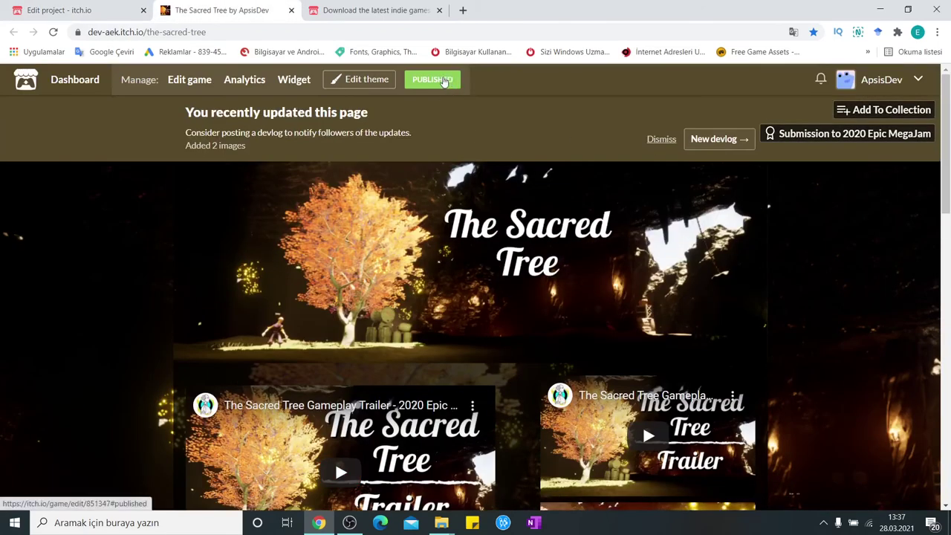
pyautogui.click(389, 83)
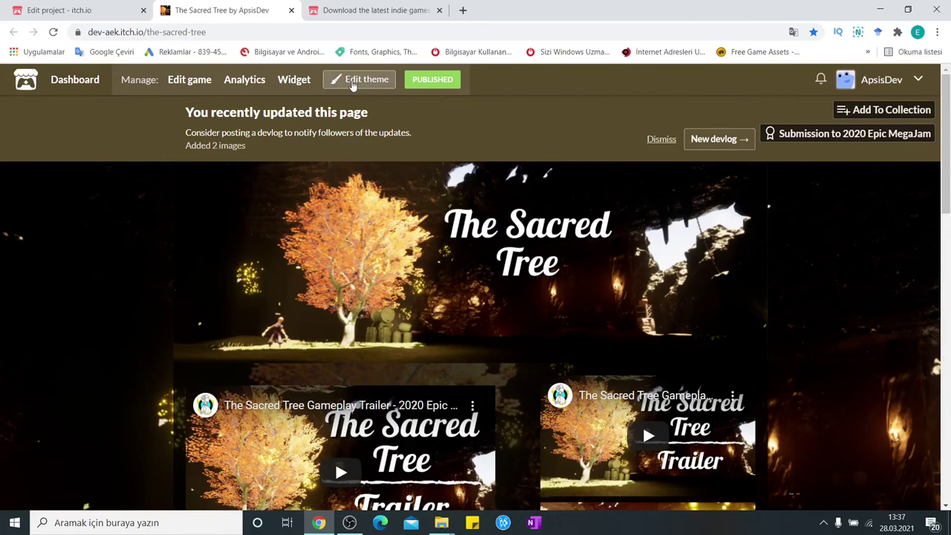
# - Examine the theme's colour, text, layout and image settings and the alignment options for the banner
pyautogui.scroll(-2, 223, 223)
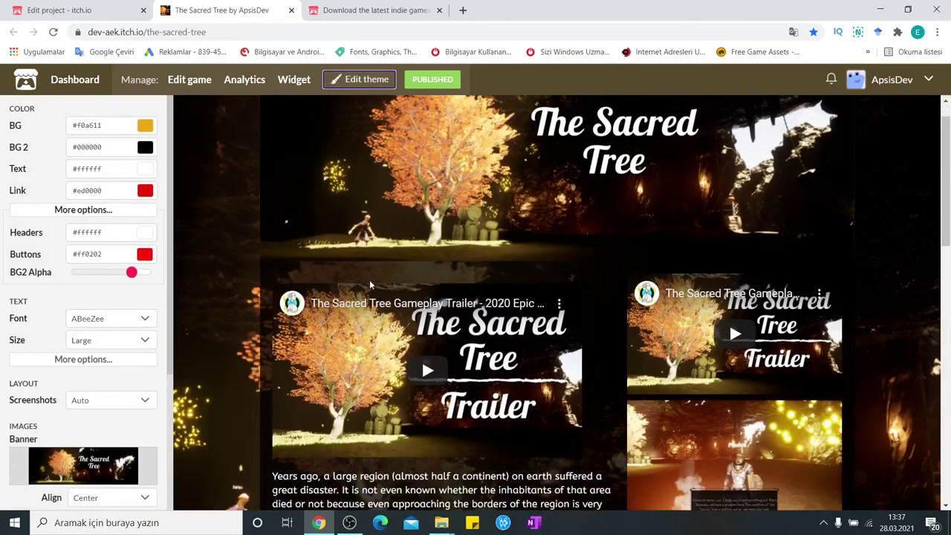
pyautogui.scroll(-2, 182, 285)
pyautogui.scroll(-2, 64, 287)
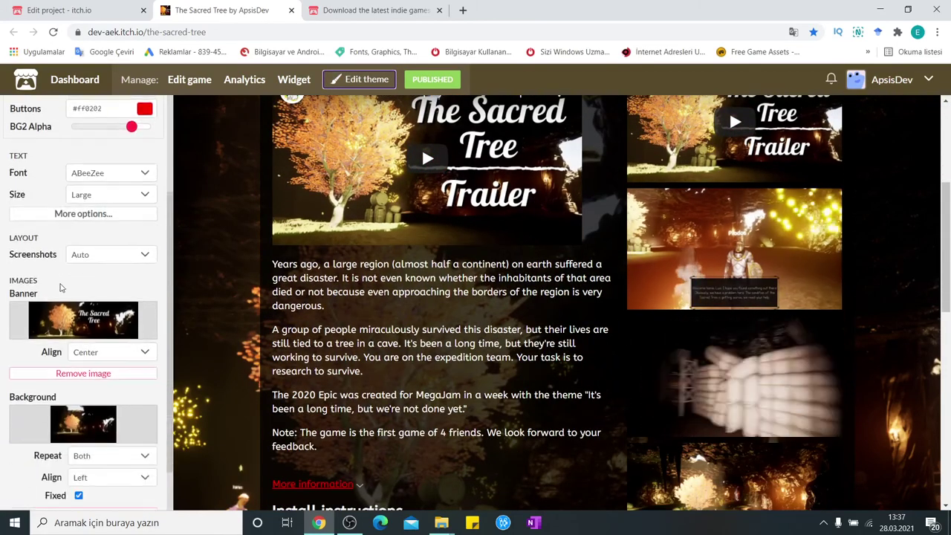
pyautogui.scroll(2, 657, 285)
pyautogui.scroll(2, 657, 284)
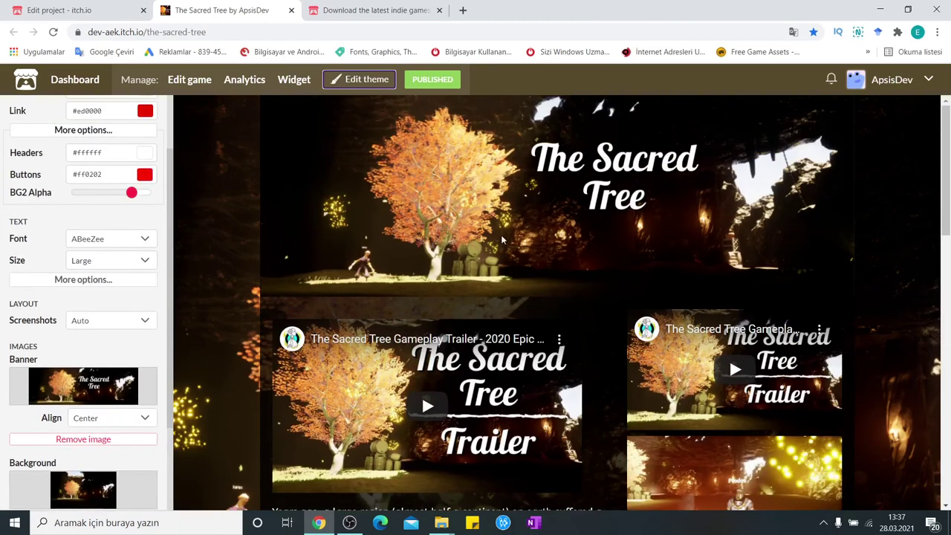
pyautogui.click(102, 419)
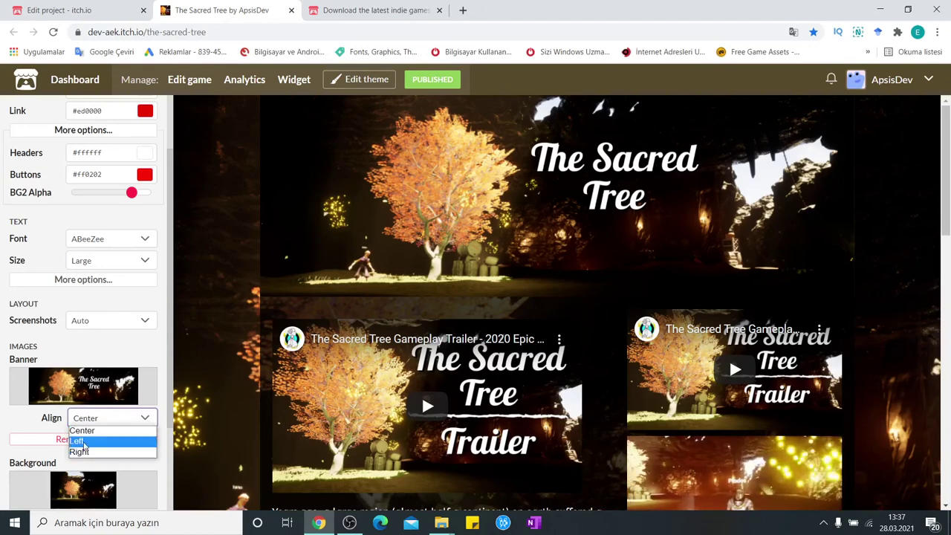
pyautogui.click(114, 423)
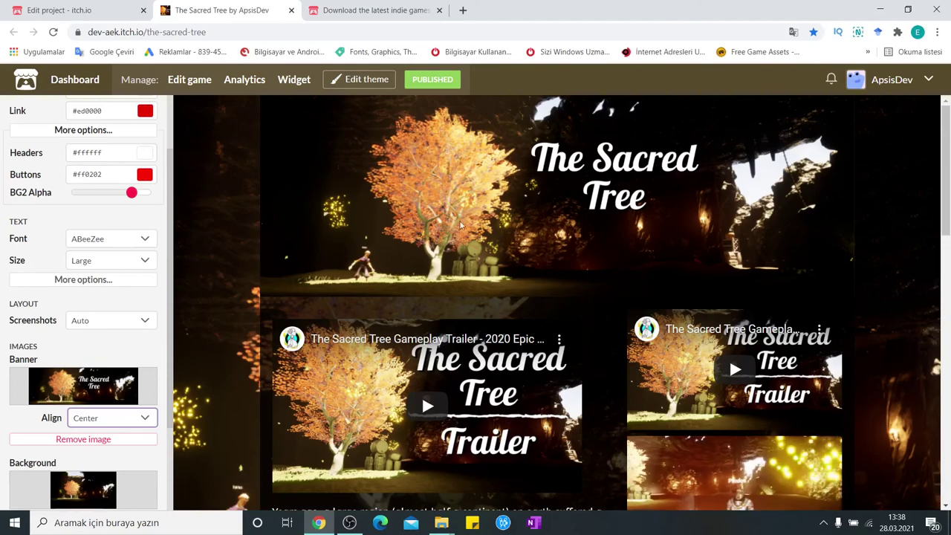
# - Examine the background image's repeat, alignment and fixed settings alongside the full page preview, including screenshots and comments
pyautogui.scroll(-1, 176, 334)
pyautogui.scroll(-3, 177, 335)
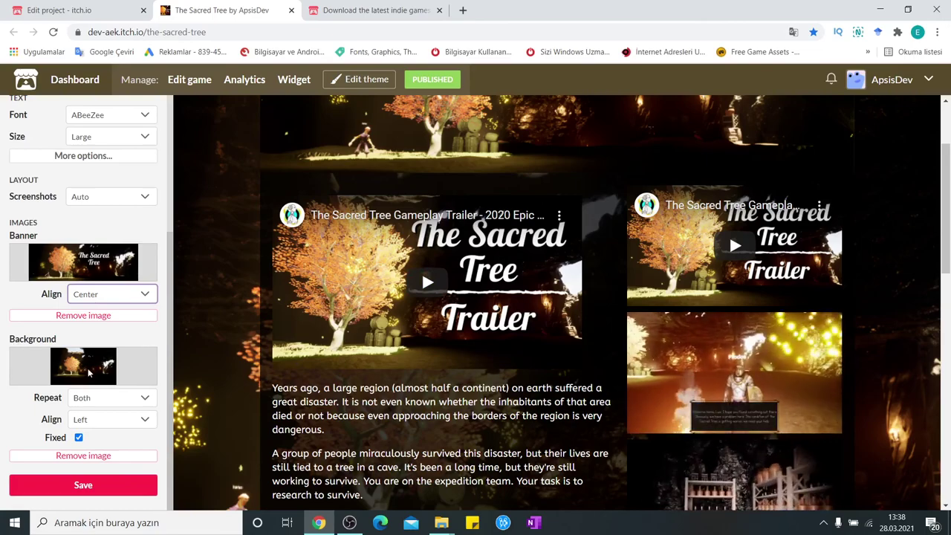
pyautogui.scroll(-4, 164, 341)
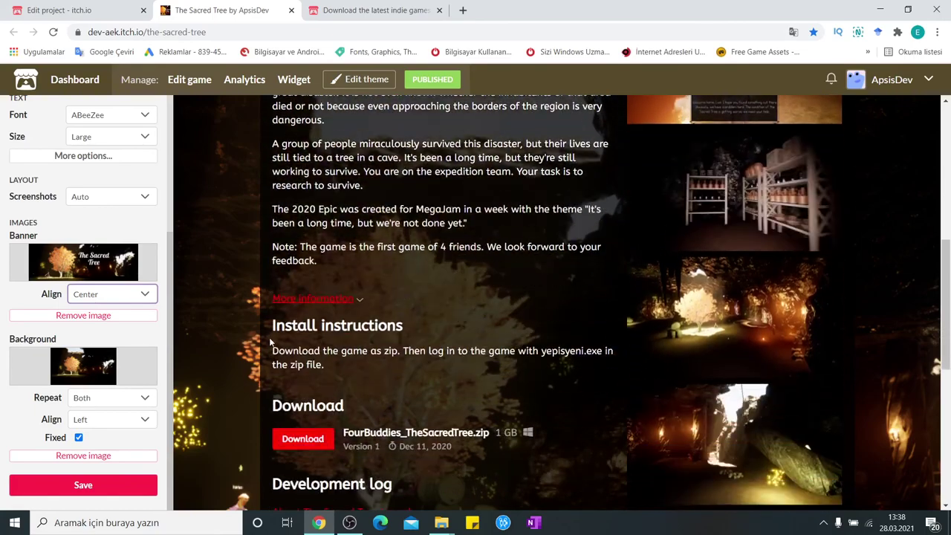
pyautogui.scroll(6, 271, 342)
pyautogui.scroll(-15, 209, 310)
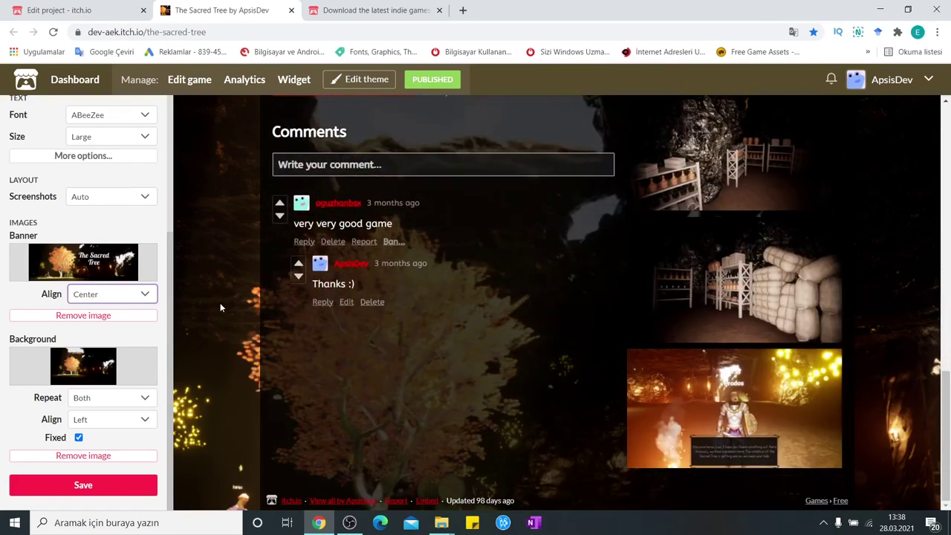
pyautogui.scroll(9, 220, 303)
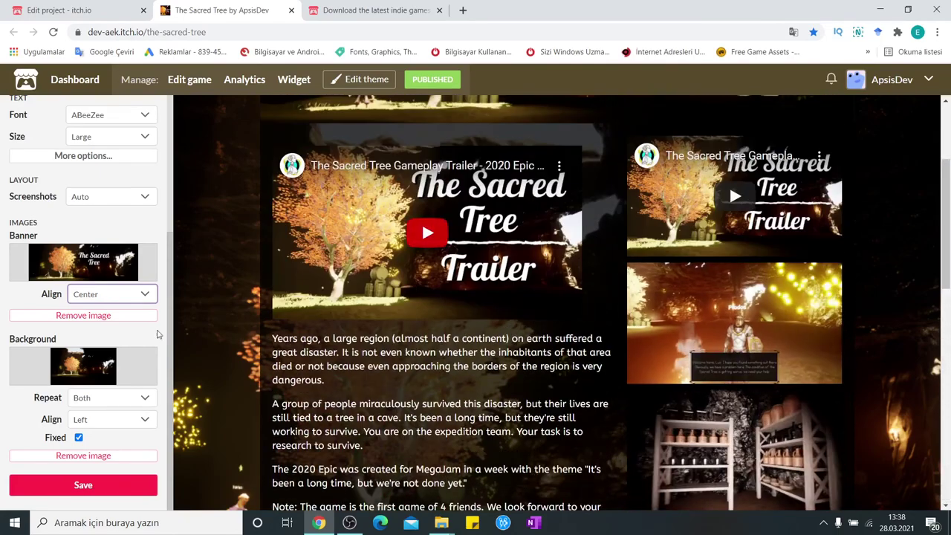
pyautogui.scroll(-1, 267, 394)
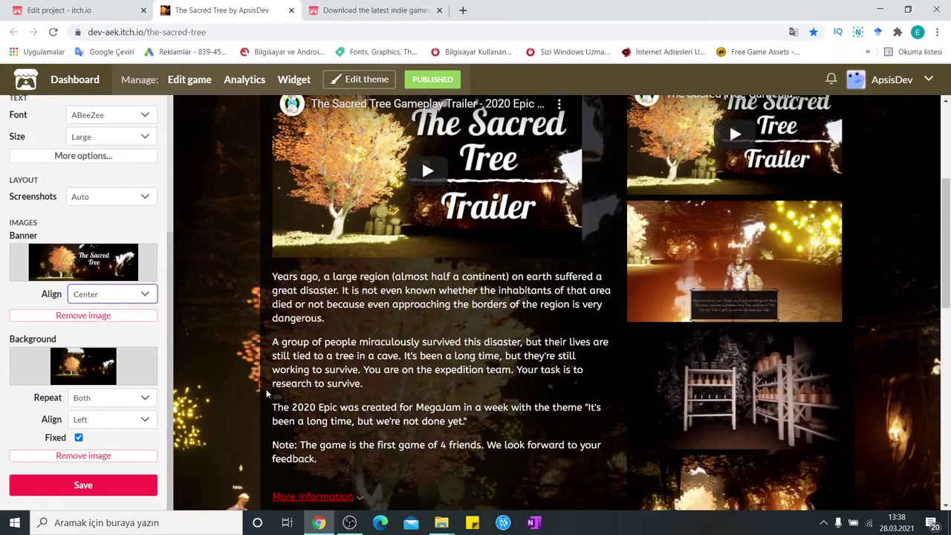
pyautogui.scroll(3, 268, 394)
pyautogui.scroll(1, 266, 394)
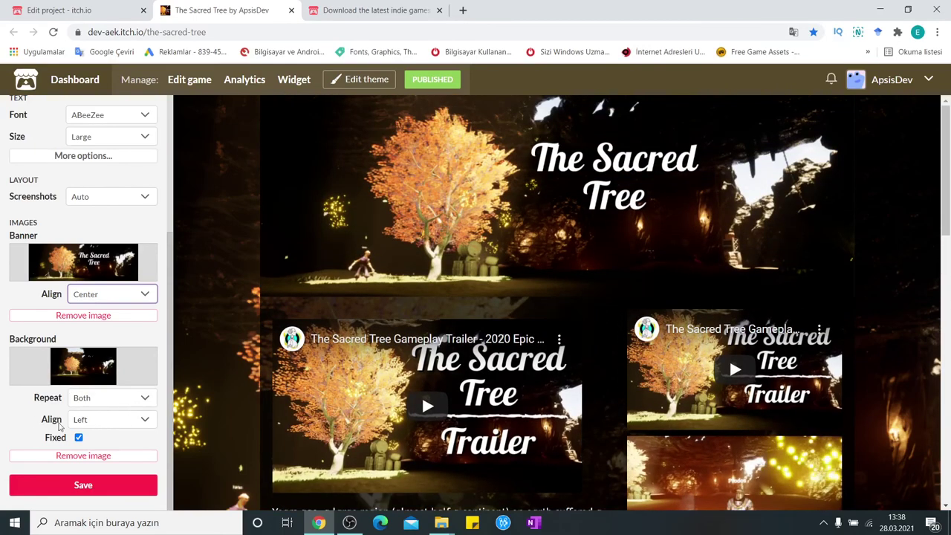
pyautogui.scroll(1, 102, 433)
pyautogui.scroll(3, 103, 433)
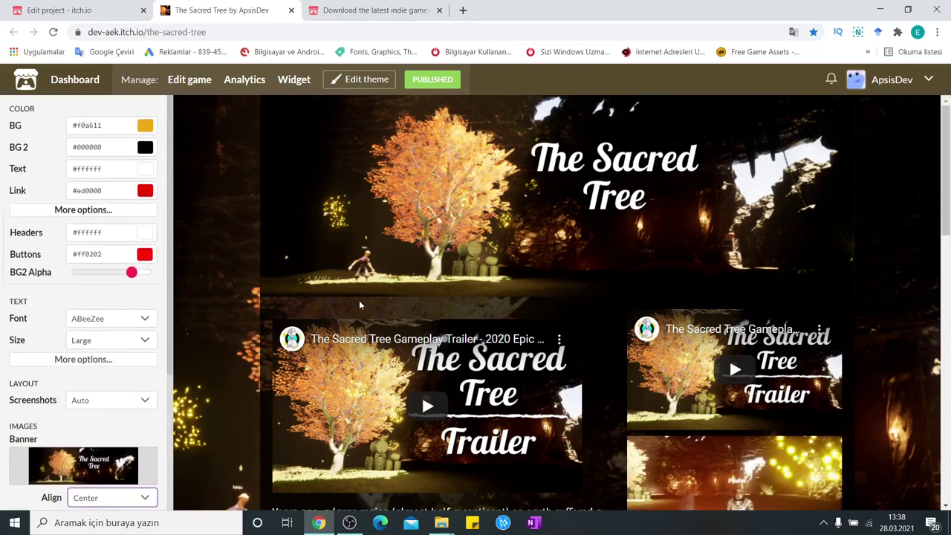